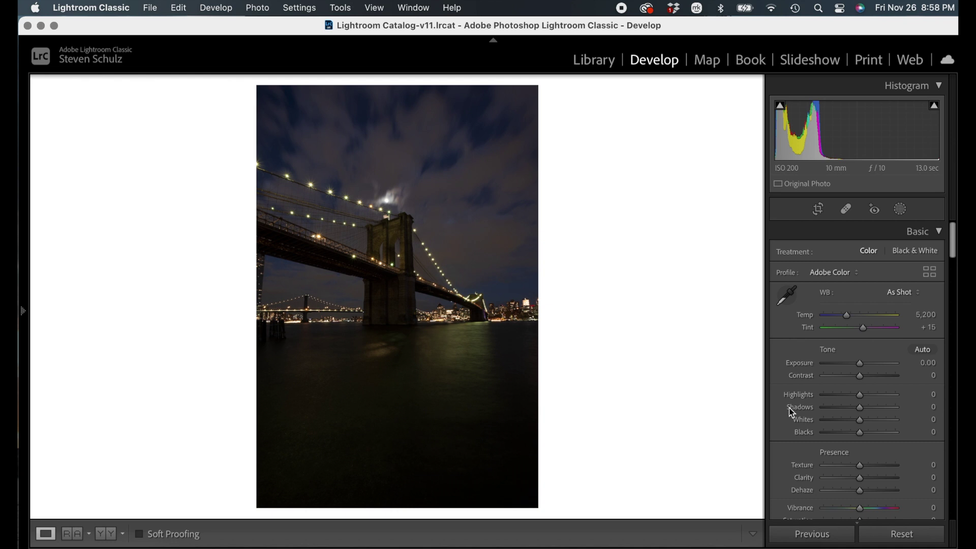
Switch to Photoshop, unlock the Background layer of DSCF6297.RAF, and paste a copy of the entire image into the DSCF6314 document
key("super+z")
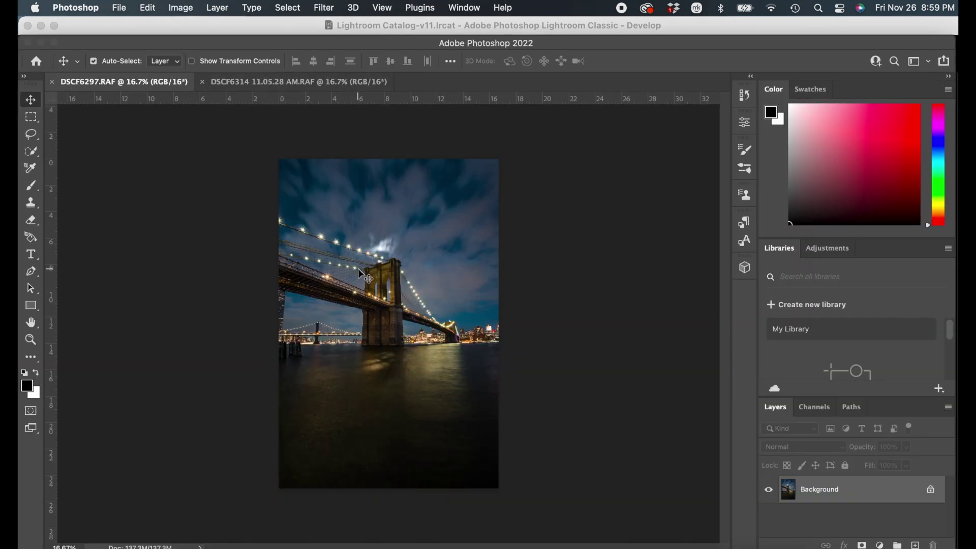
left_click(930, 491)
key("super+a")
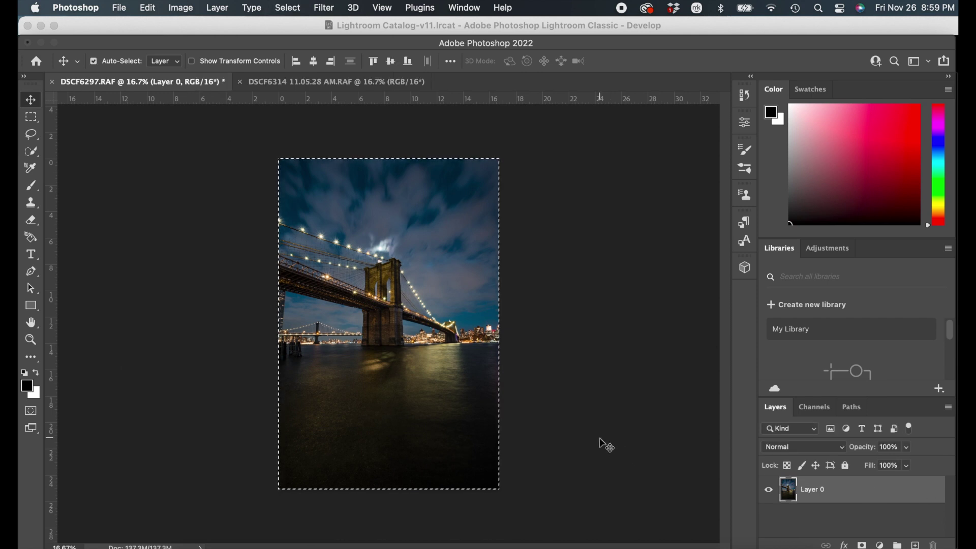
key("super+c")
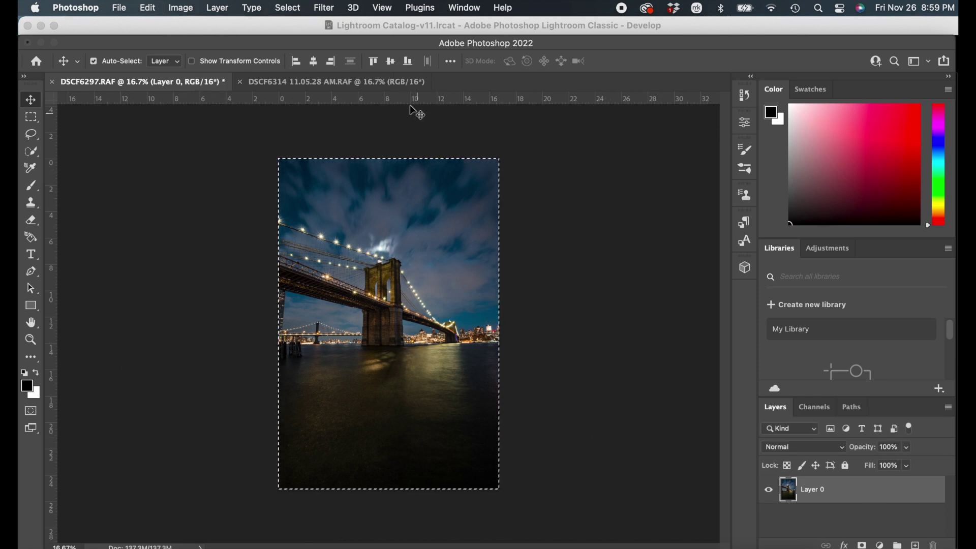
left_click(383, 77)
key("super+v")
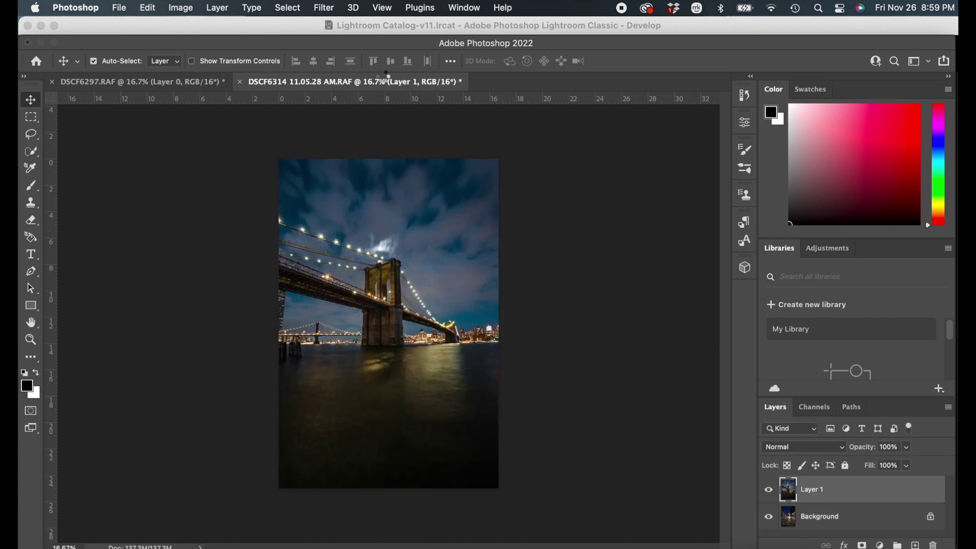
Flip the canvas of the DSCF6314 document vertically
left_click(192, 14)
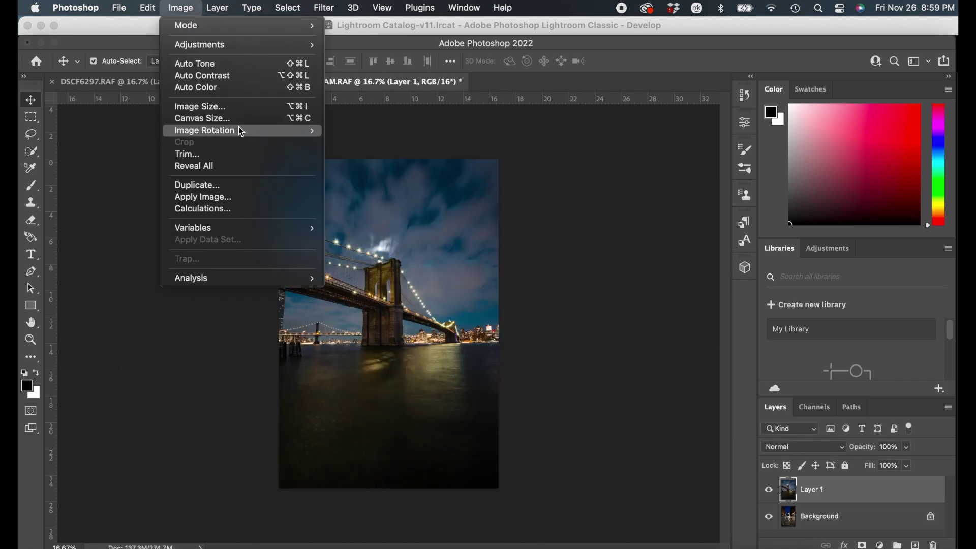
mouse_move(239, 128)
left_click(369, 197)
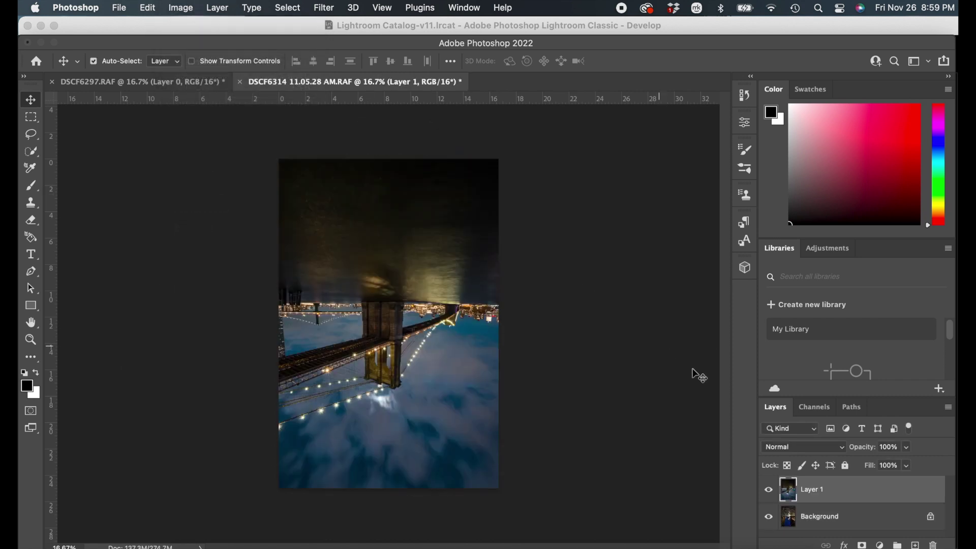
Copy the entire flipped bridge image and paste it as a new layer into DSCF6297.RAF, clearing the old selection there
key("super+a")
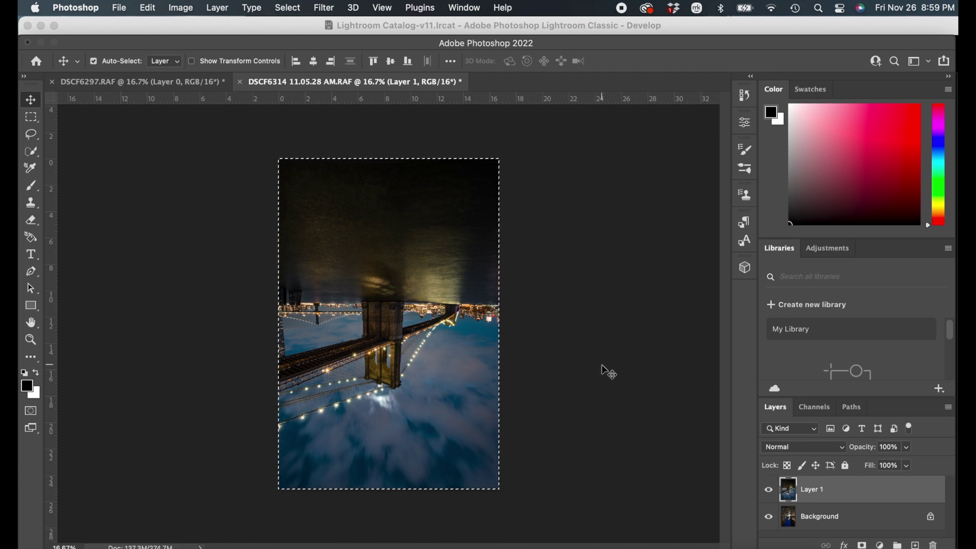
key("super+c")
left_click(186, 80)
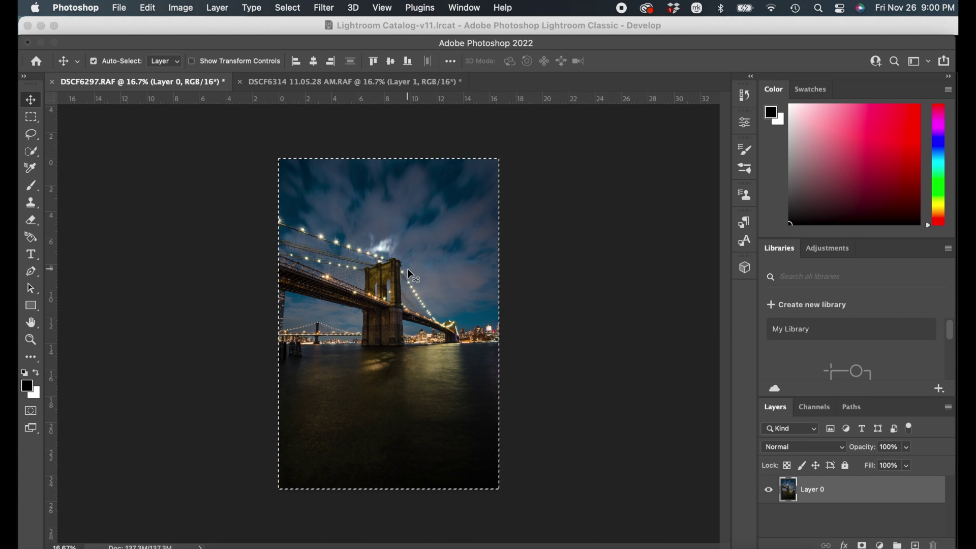
key("super+d")
key("super+v")
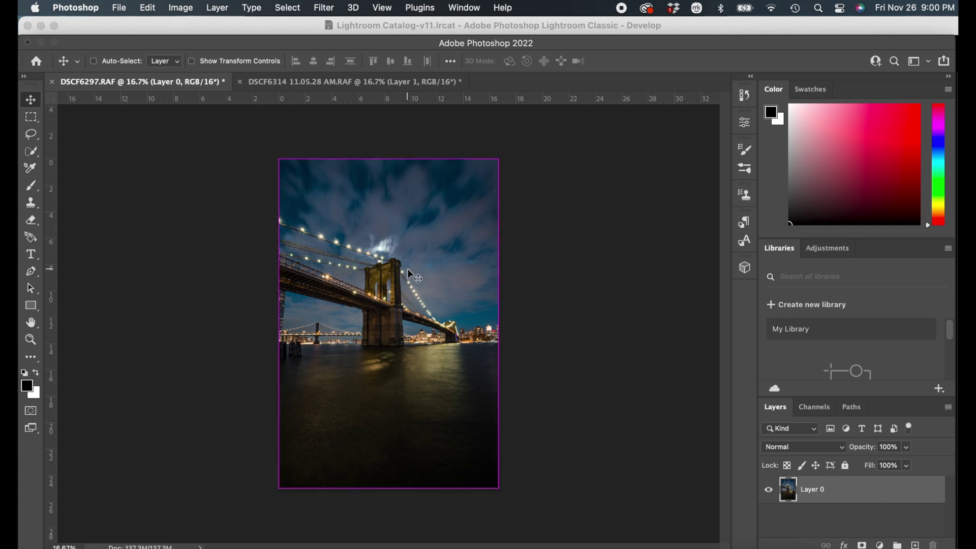
Lower Layer 1's opacity to 51% and move the flipped bridge down until it lines up as a reflection at the waterline
left_click(907, 448)
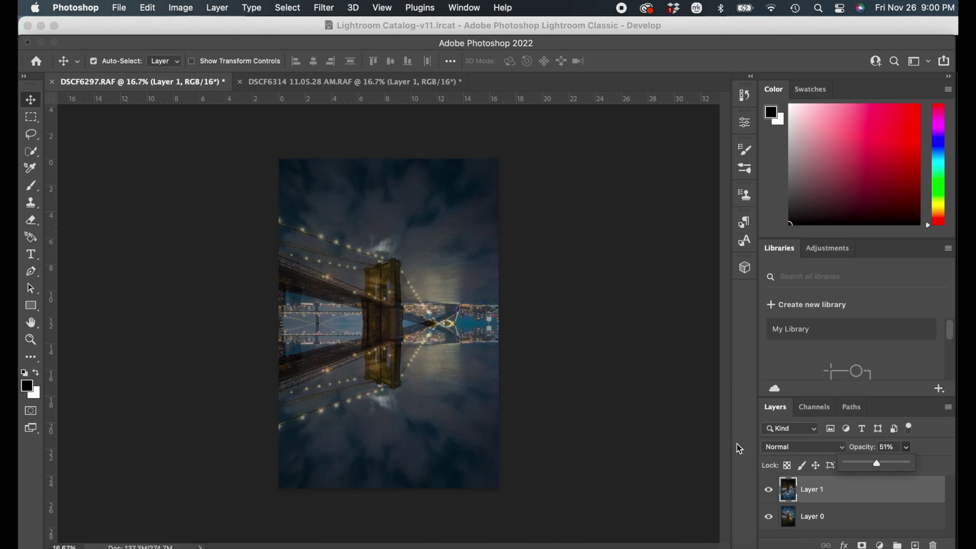
key("super+equal")
key("super+equal")
key("super+equal")
key("super+equal")
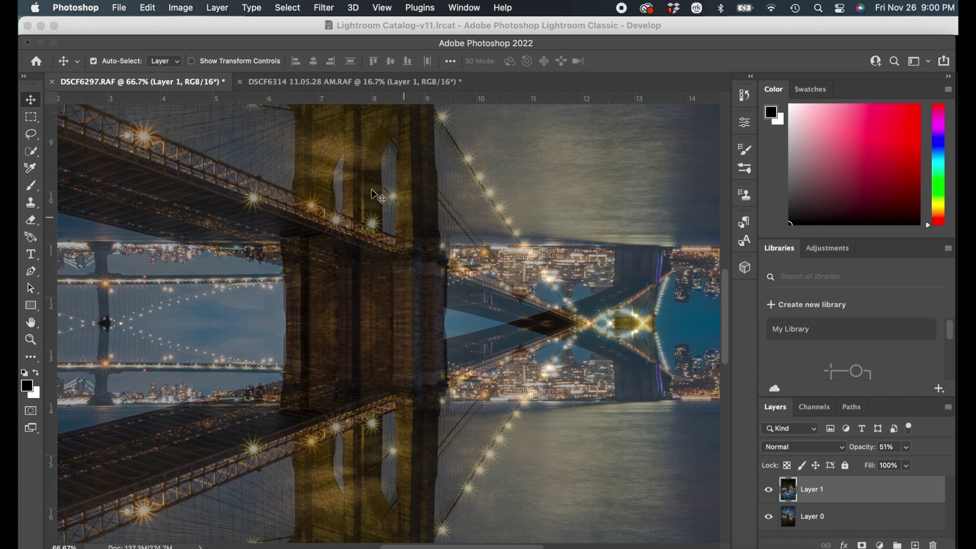
left_click_drag(376, 194, 375, 350)
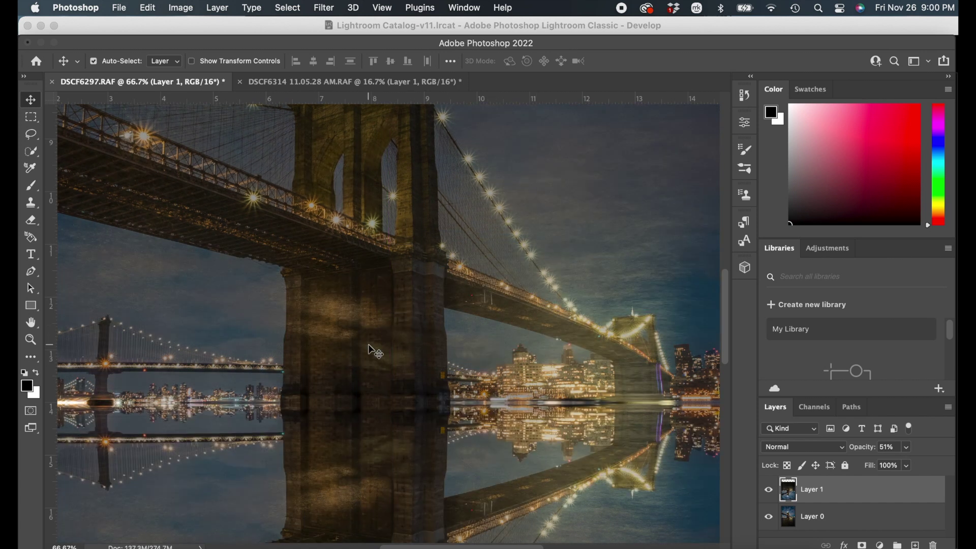
Restore Layer 1's opacity to 100% and move the layer below Layer 0
left_click(907, 448)
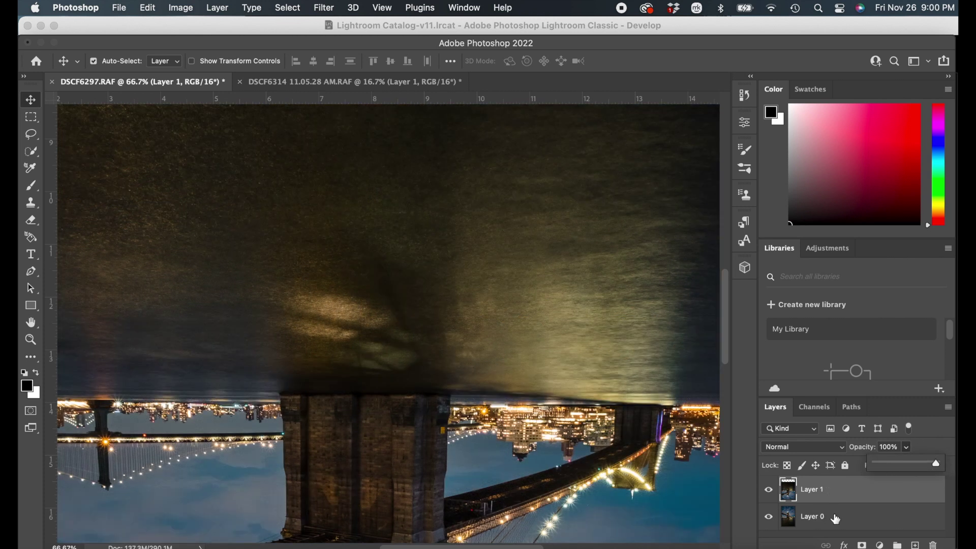
left_click(835, 517)
left_click(832, 492)
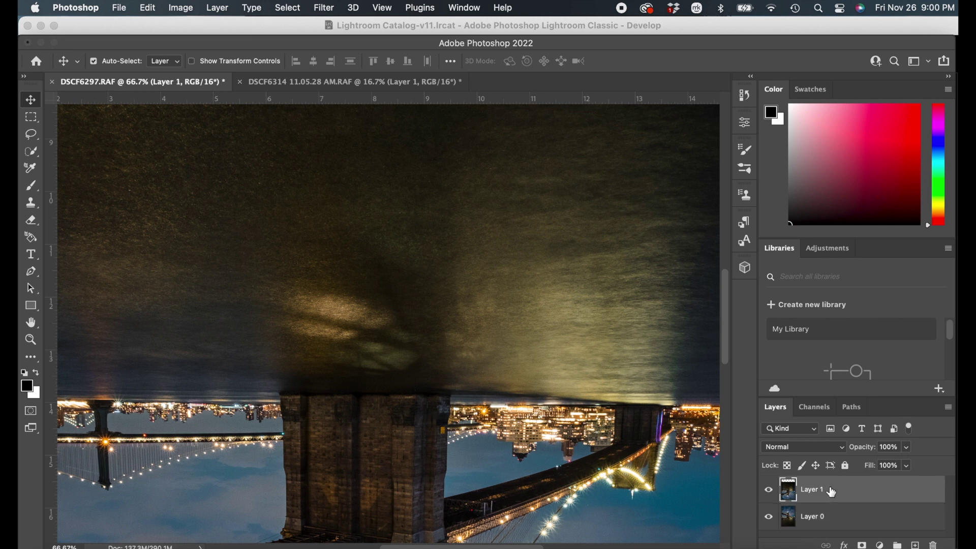
key("super+minus")
key("super+minus")
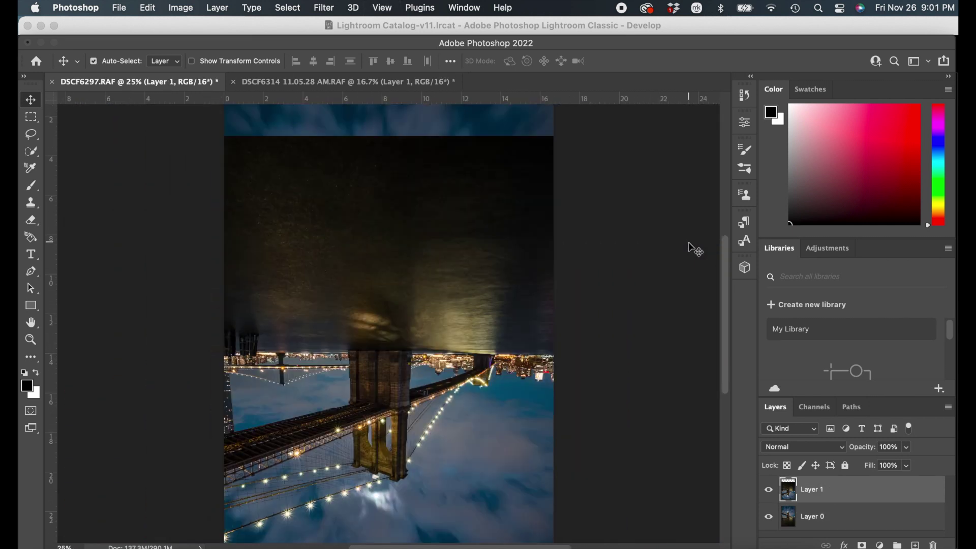
key("super+minus")
left_click_drag(875, 493, 869, 523)
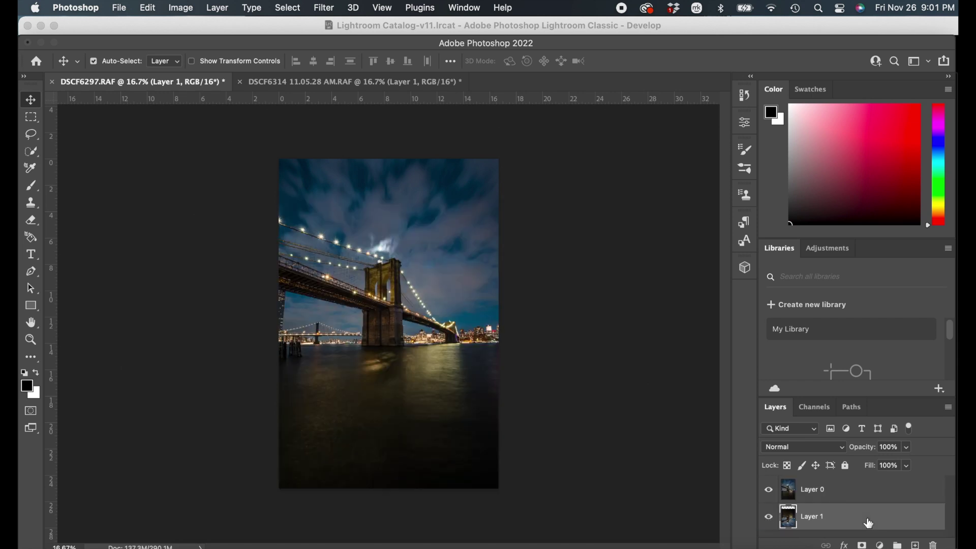
Add a layer mask to Layer 0 and brush over the water with the 700 px brush in Subtract mode to reveal the reflection
left_click(841, 492)
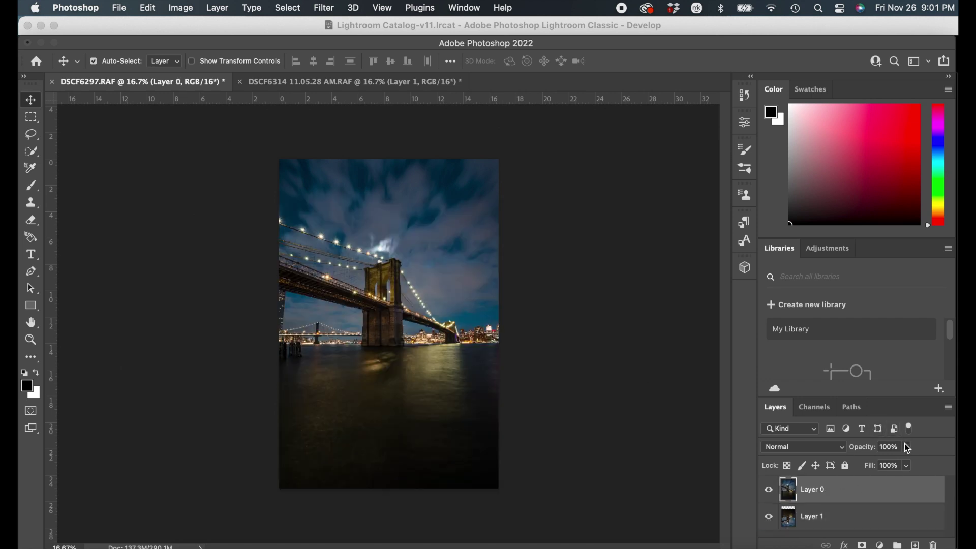
left_click(864, 543)
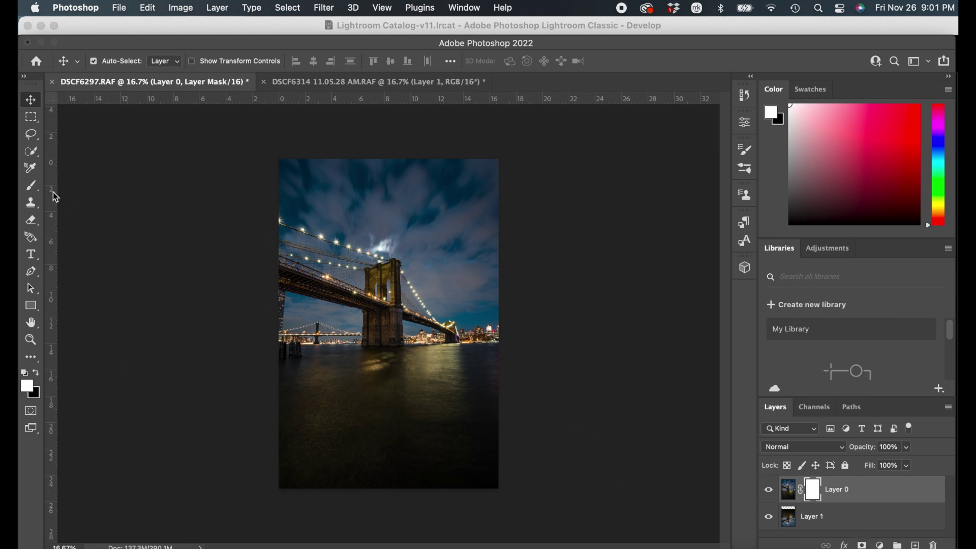
left_click(31, 186)
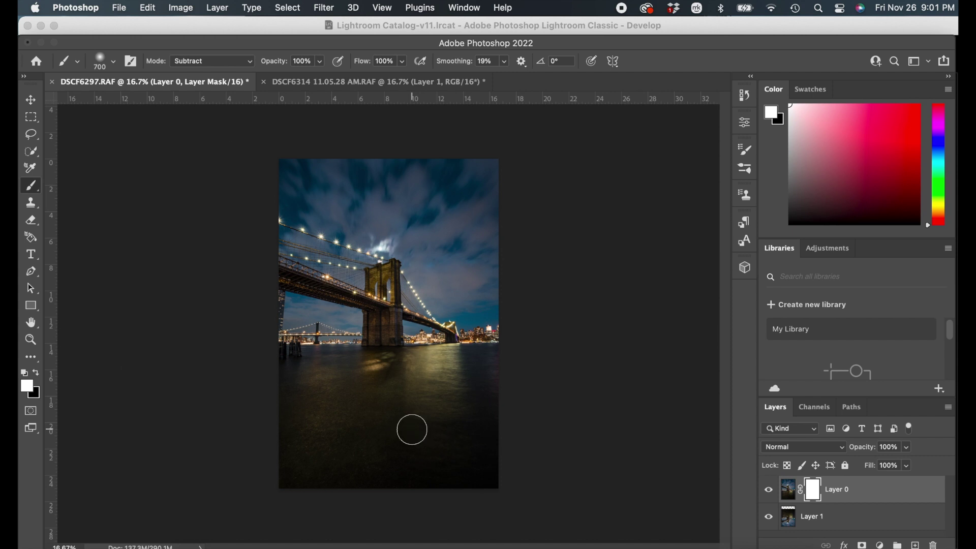
mouse_move(412, 430)
left_mouse_down()
mouse_move(478, 411)
mouse_move(366, 414)
mouse_move(494, 386)
mouse_move(446, 374)
mouse_move(460, 367)
mouse_move(503, 407)
mouse_move(473, 483)
mouse_move(348, 466)
mouse_move(558, 498)
mouse_move(366, 491)
mouse_move(331, 471)
mouse_move(324, 410)
mouse_move(354, 374)
mouse_move(432, 370)
mouse_move(290, 373)
mouse_move(295, 466)
mouse_move(334, 484)
mouse_move(450, 458)
mouse_move(352, 445)
mouse_move(307, 402)
mouse_move(383, 403)
mouse_move(392, 410)
mouse_move(329, 414)
mouse_move(484, 432)
mouse_move(424, 376)
left_mouse_up()
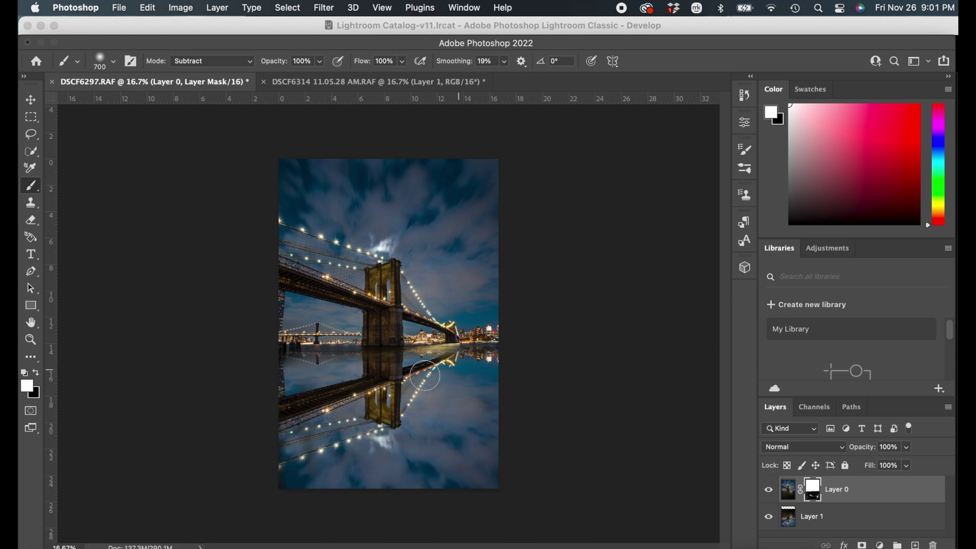
Reduce the brush to 175 px and paint Layer 0's mask just below the waterline, under the skyline and to the left of the tower
key("super+0")
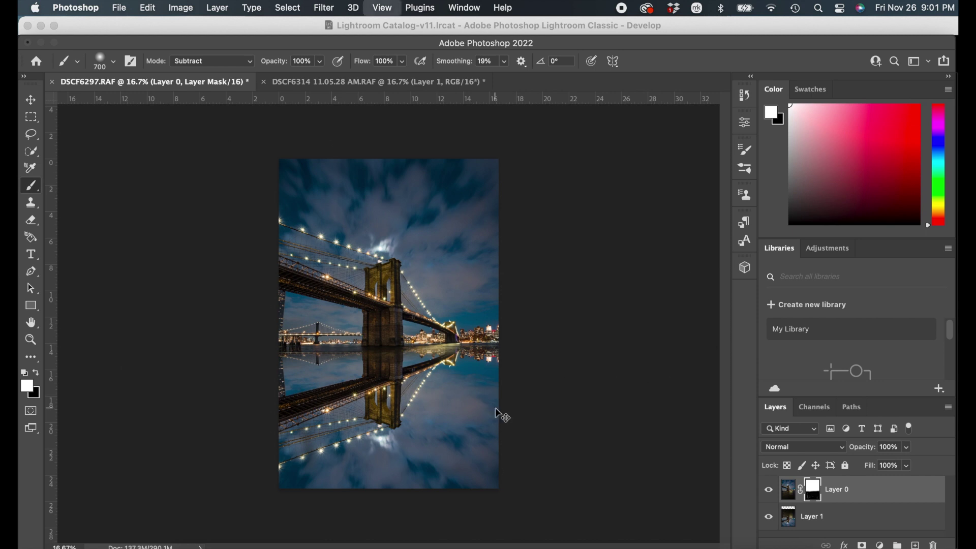
key("super+1")
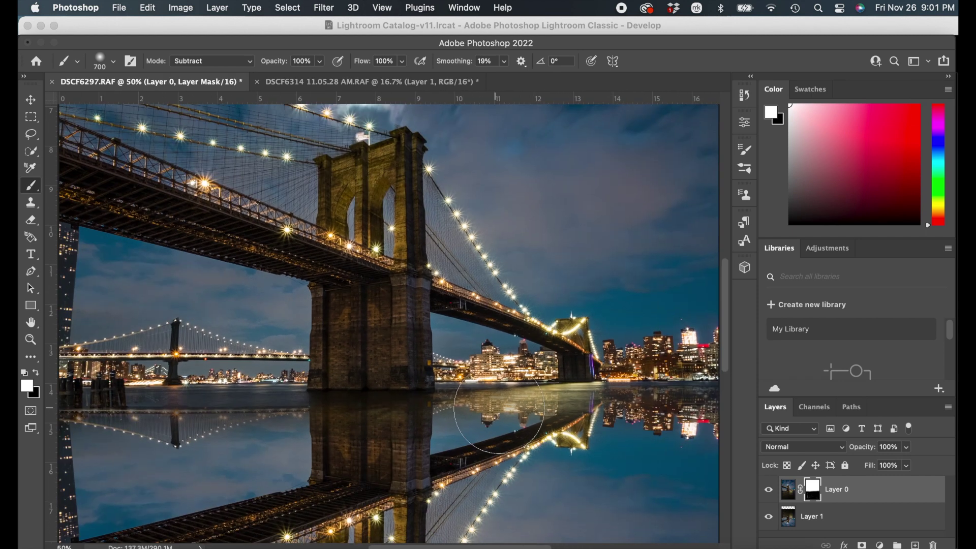
scroll(498, 413, "right", 5)
key("bracketleft")
key("bracketleft")
key("bracketleft")
key("bracketleft")
key("bracketleft")
key("bracketleft")
key("bracketleft")
key("bracketleft")
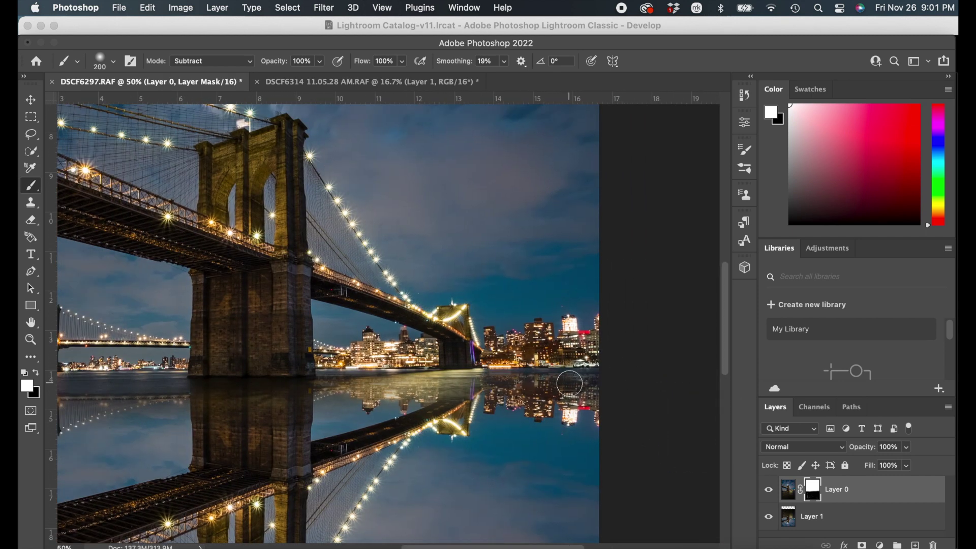
key("bracketleft")
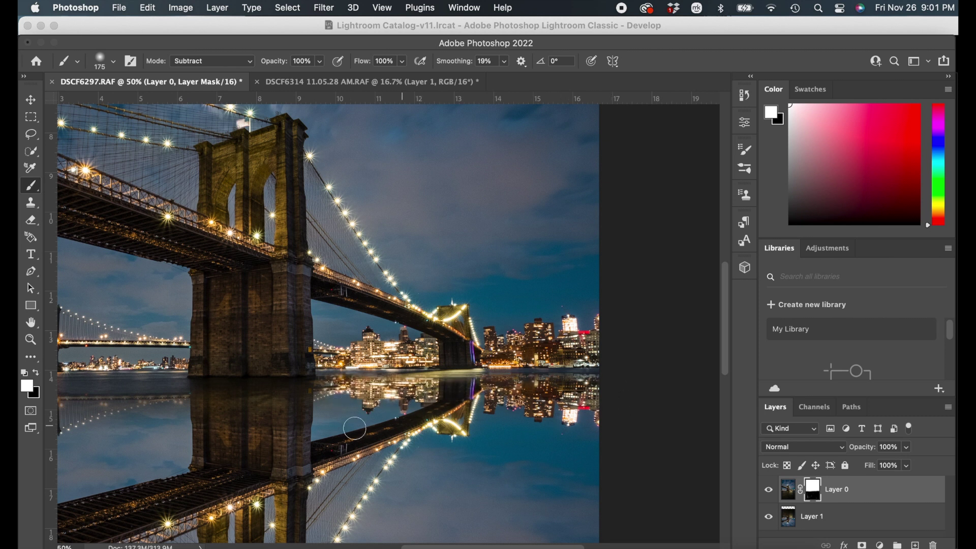
mouse_move(202, 399)
left_mouse_down()
mouse_move(157, 395)
mouse_move(58, 396)
left_mouse_up()
Refine Layer 0's mask along the waterline beneath the distant bridge and beside the main tower, reducing the brush to 125 px
scroll(58, 396, "left", 10)
mouse_move(396, 422)
left_mouse_down()
mouse_move(266, 426)
mouse_move(365, 437)
mouse_move(368, 446)
mouse_move(306, 431)
left_mouse_up()
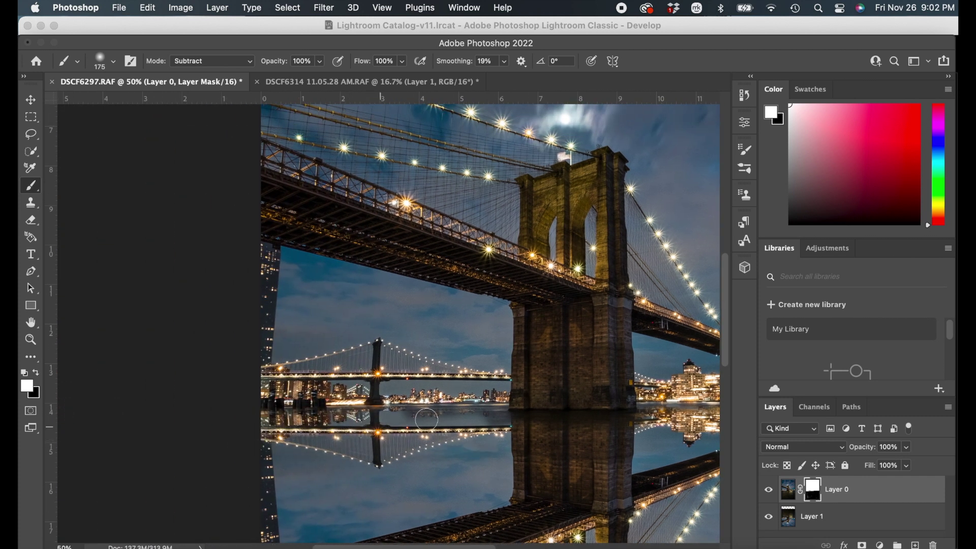
mouse_move(426, 419)
left_mouse_down()
mouse_move(591, 435)
mouse_move(685, 427)
left_mouse_up()
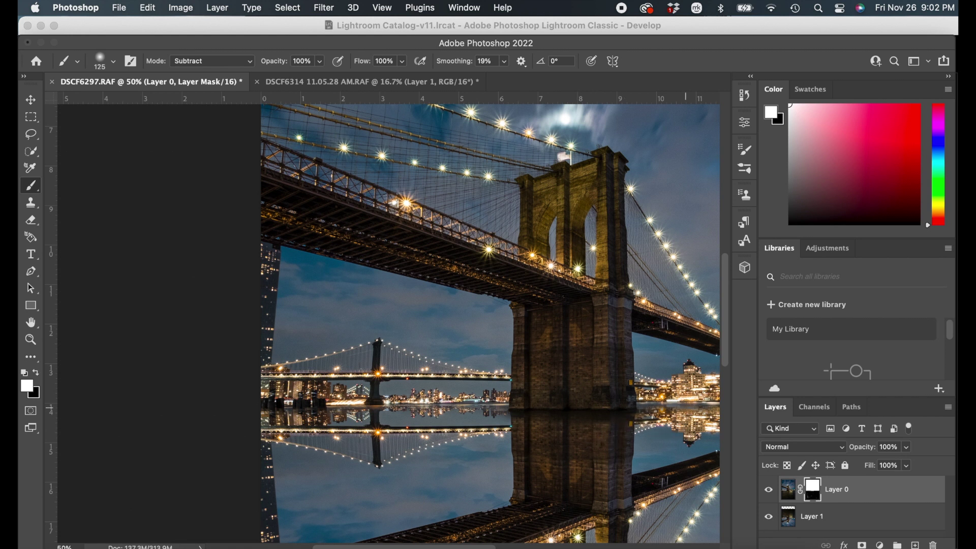
left_click_drag(681, 410, 660, 412)
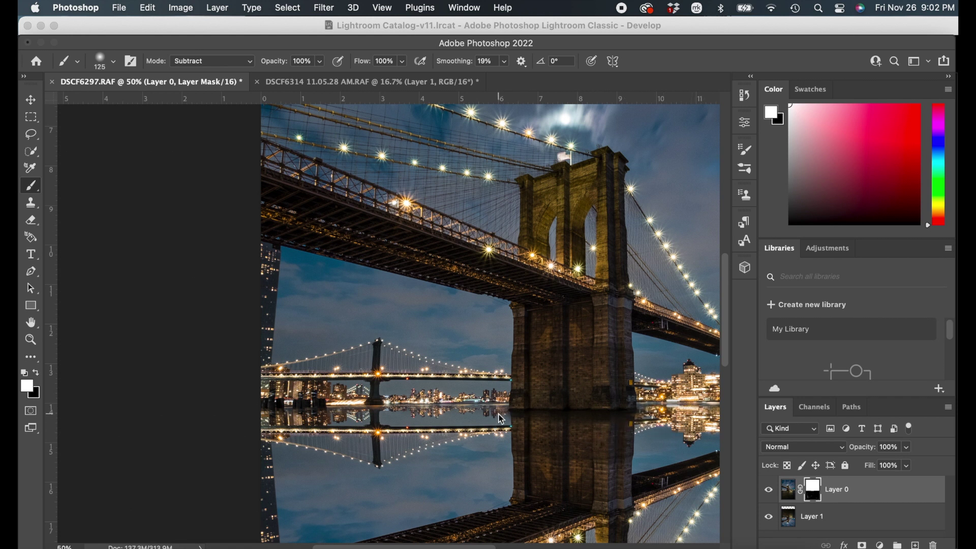
left_click_drag(492, 412, 448, 417)
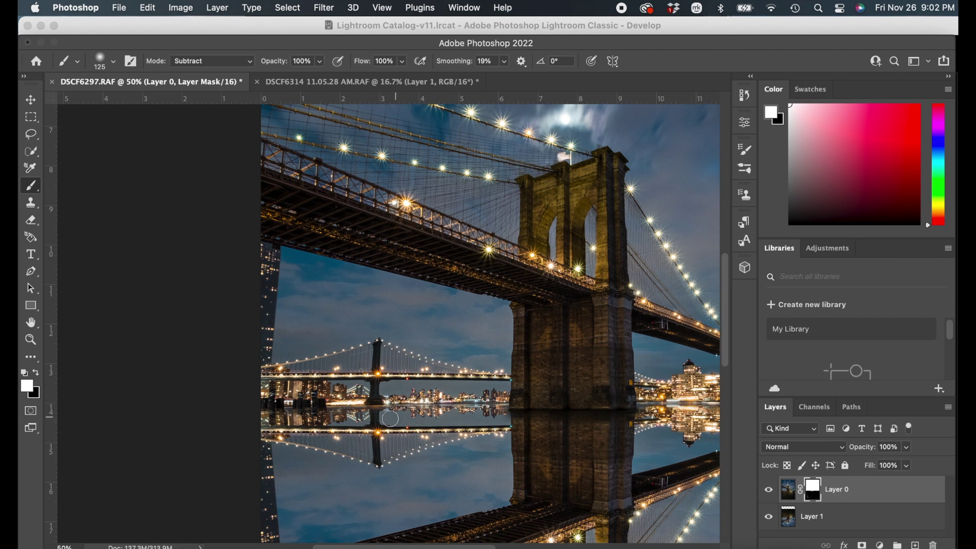
scroll(321, 417, "right", 10)
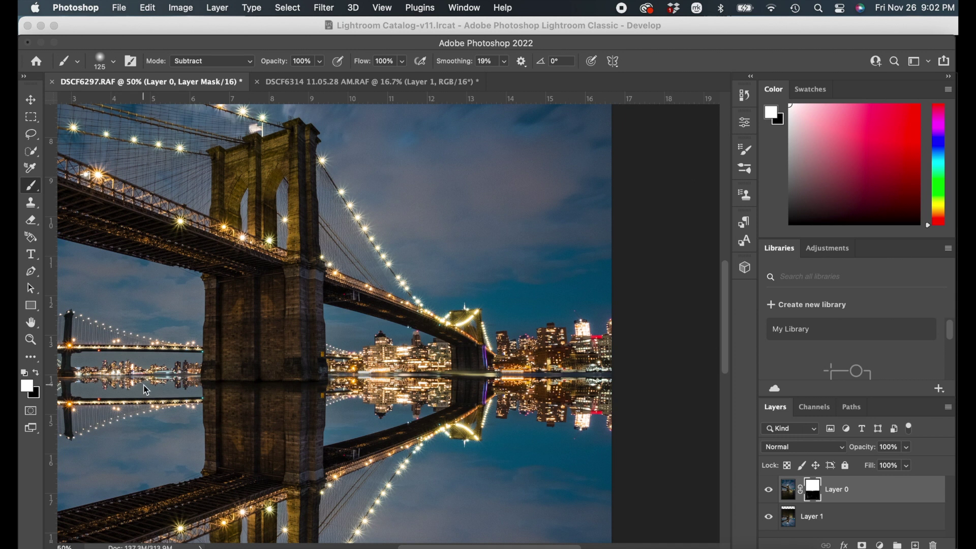
Select Layer 1, the flipped reflection copy, and open the Motion Blur filter for it
key("super+minus")
key("super+minus")
key("super+minus")
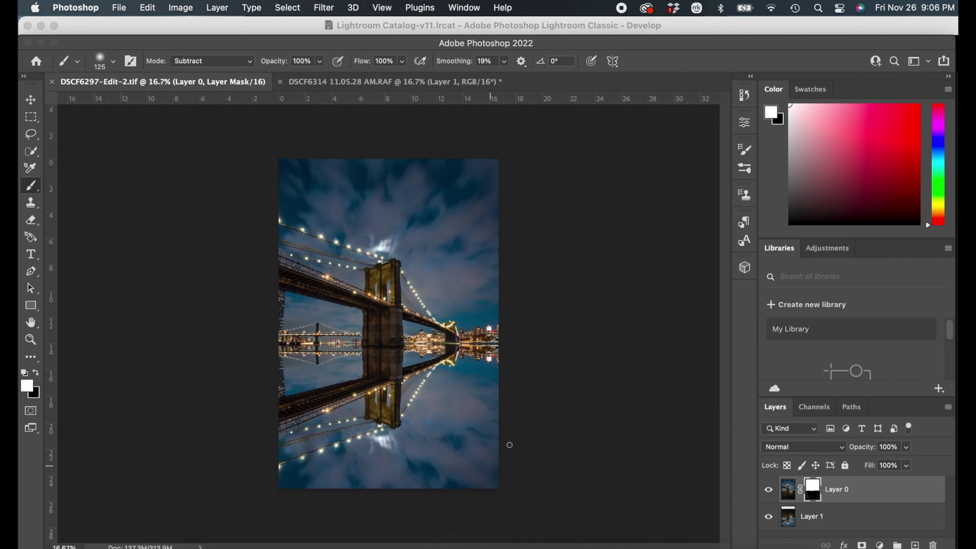
left_click(789, 522)
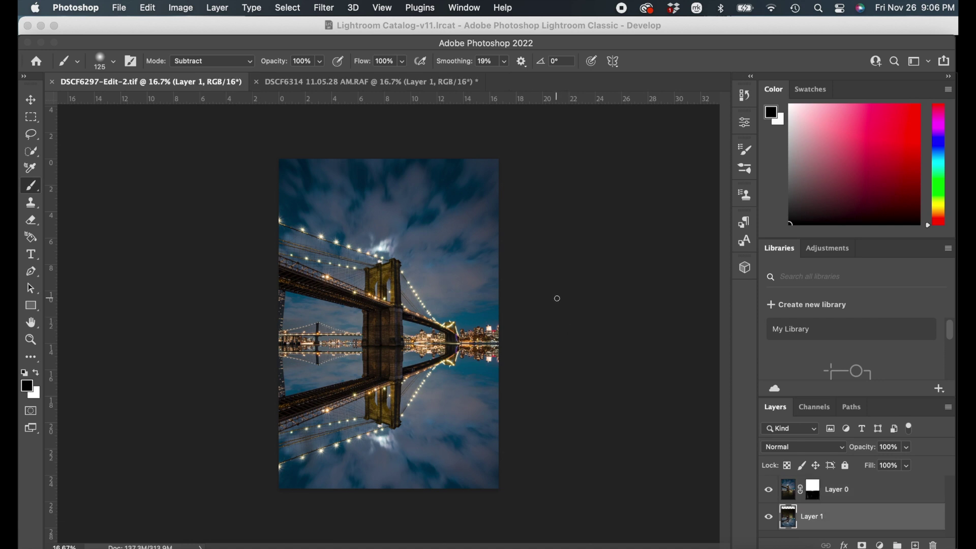
left_click(353, 8)
mouse_move(323, 8)
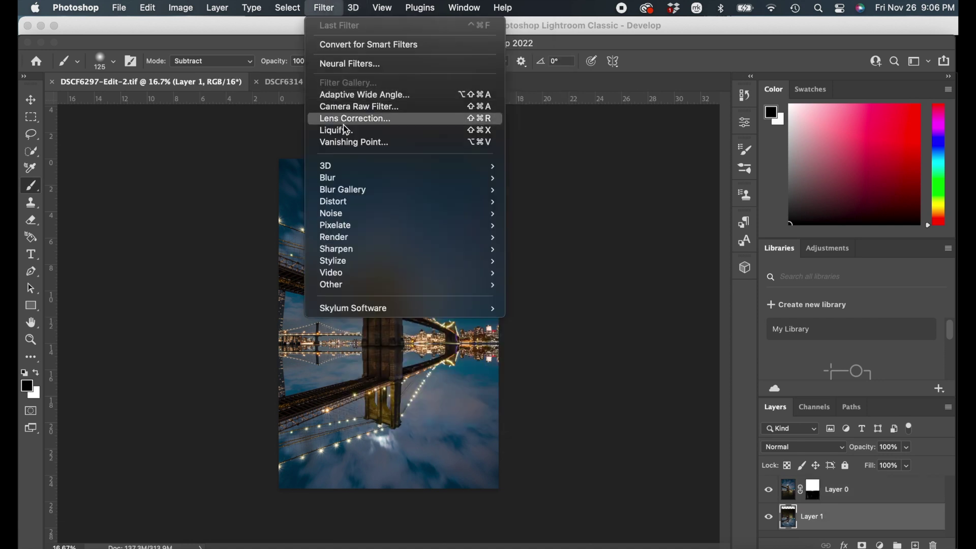
mouse_move(391, 177)
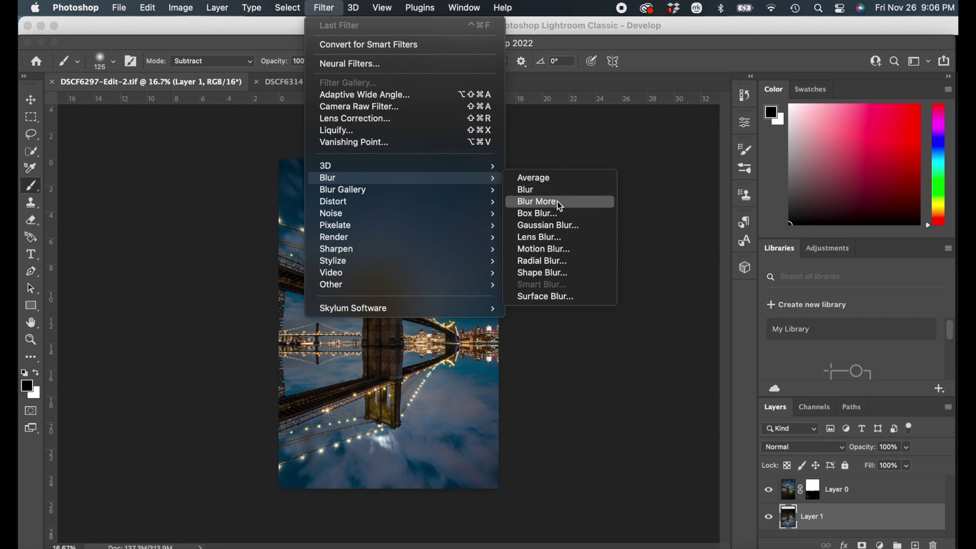
left_click(541, 248)
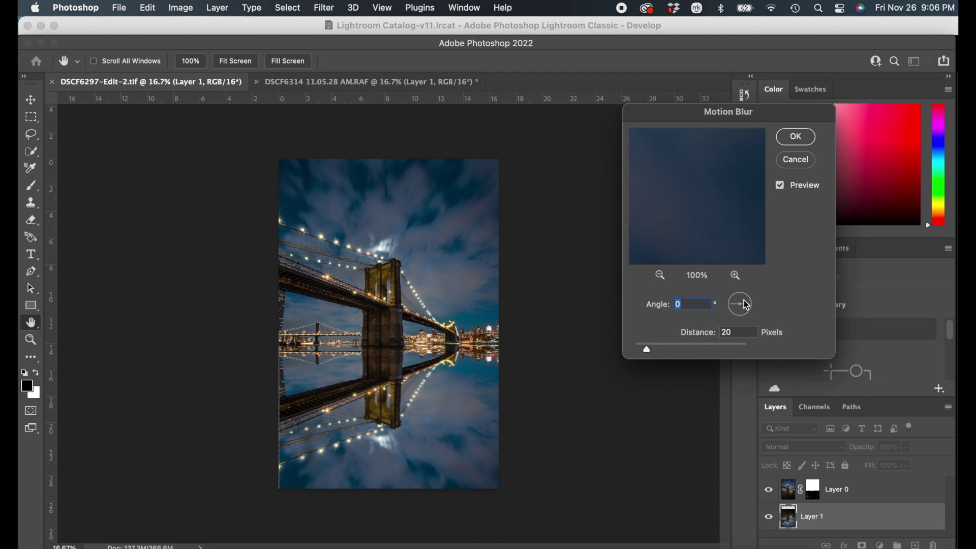
Try several blur distances, including 187 pixels, and apply the Motion Blur at an angle of 0° with a distance of 22 pixels
left_click(668, 350)
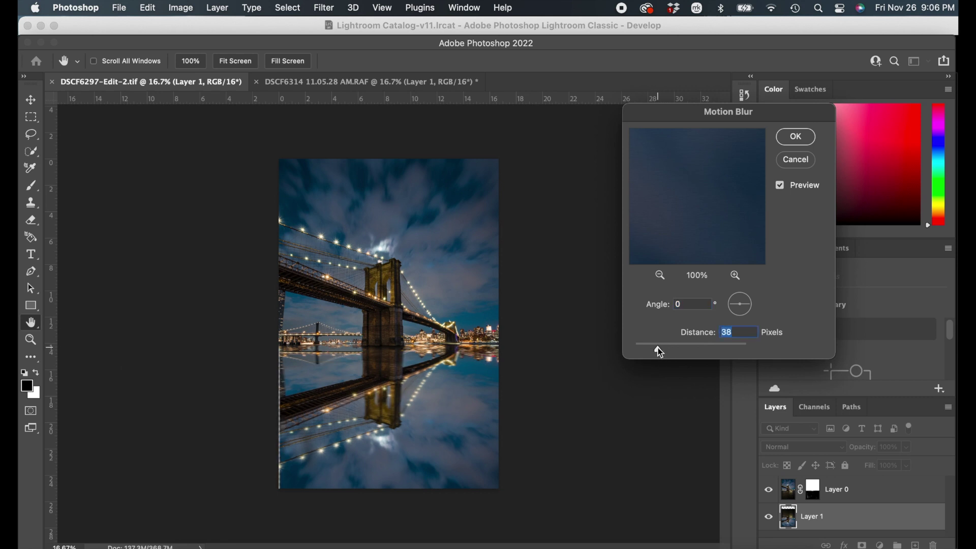
left_click(732, 350)
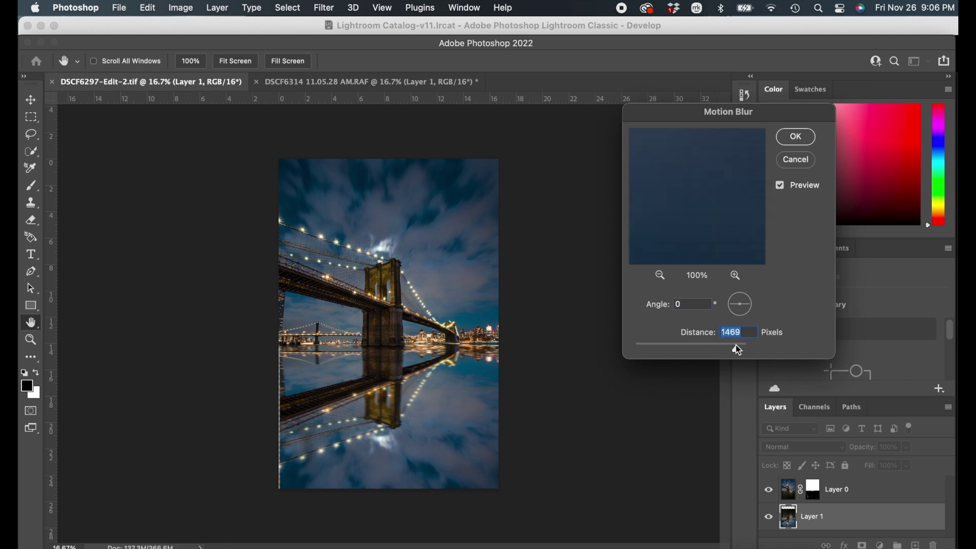
left_click(692, 348)
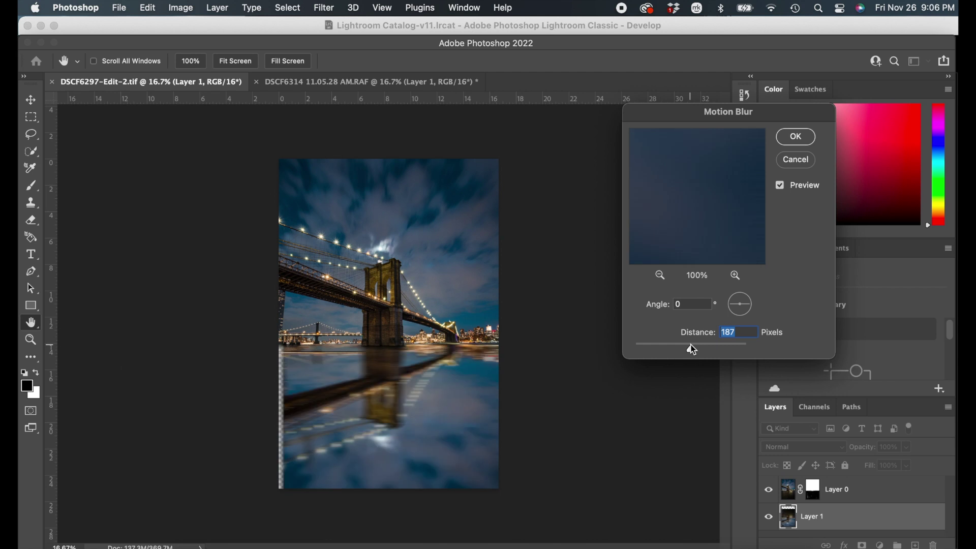
left_click(638, 344)
left_click(658, 349)
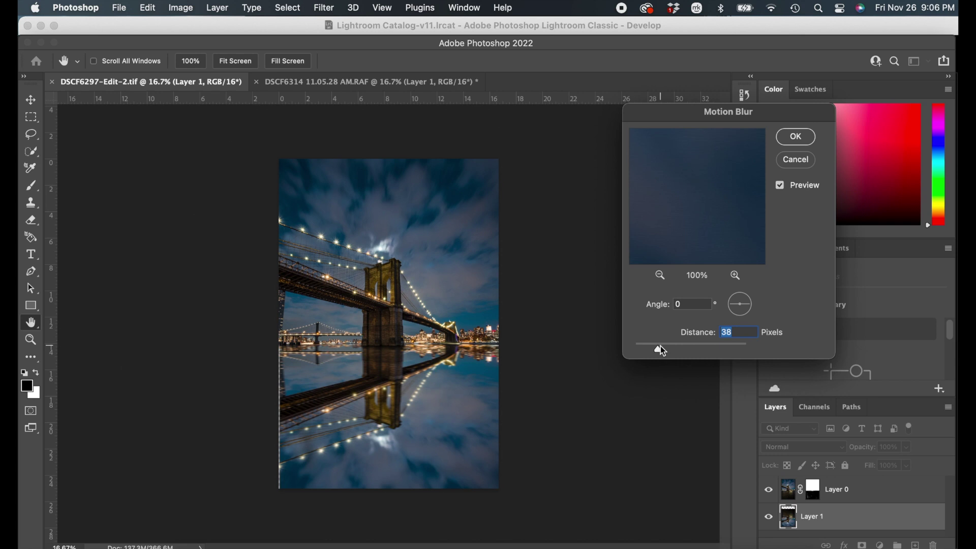
left_click_drag(660, 350, 648, 350)
left_click(793, 139)
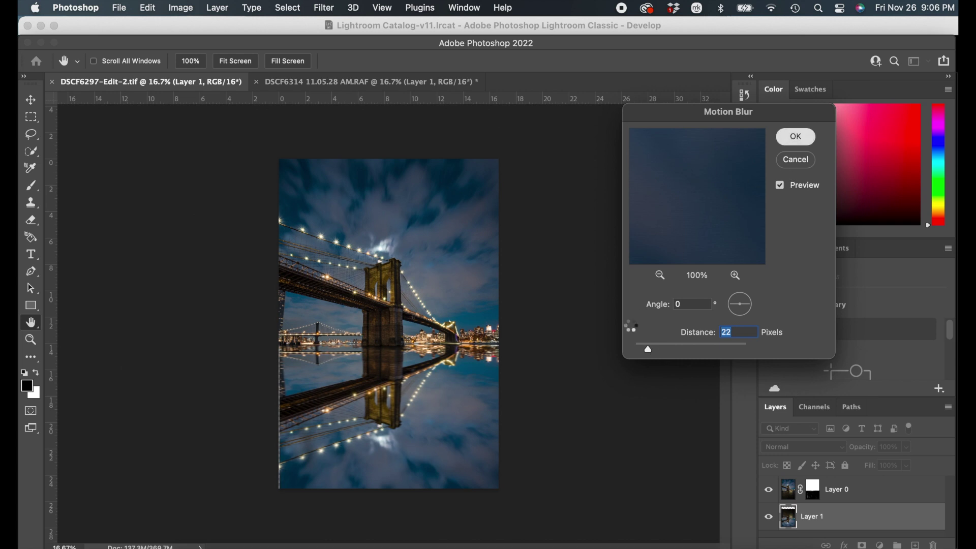
Save DSCF6297-Edit-2.tif and switch to Lightroom Classic
left_click(152, 4)
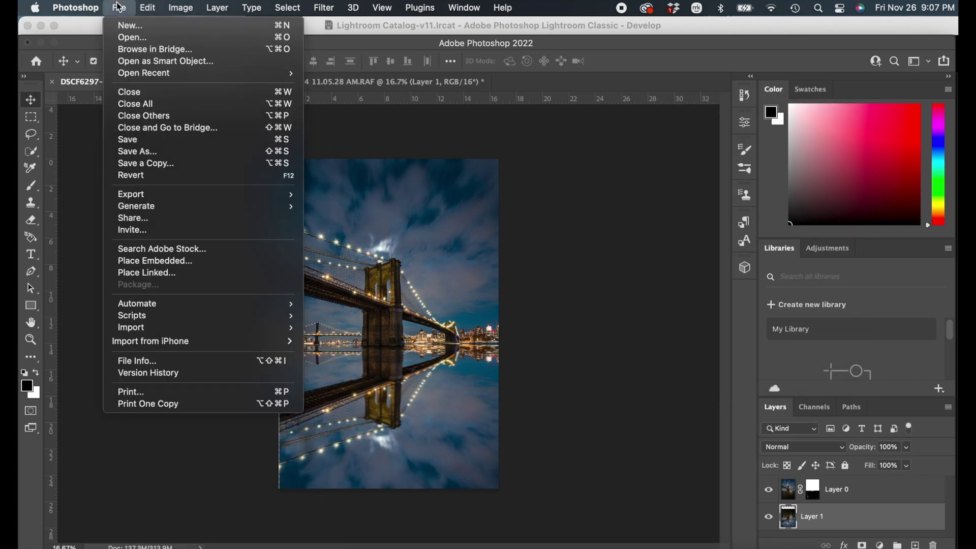
left_click(162, 137)
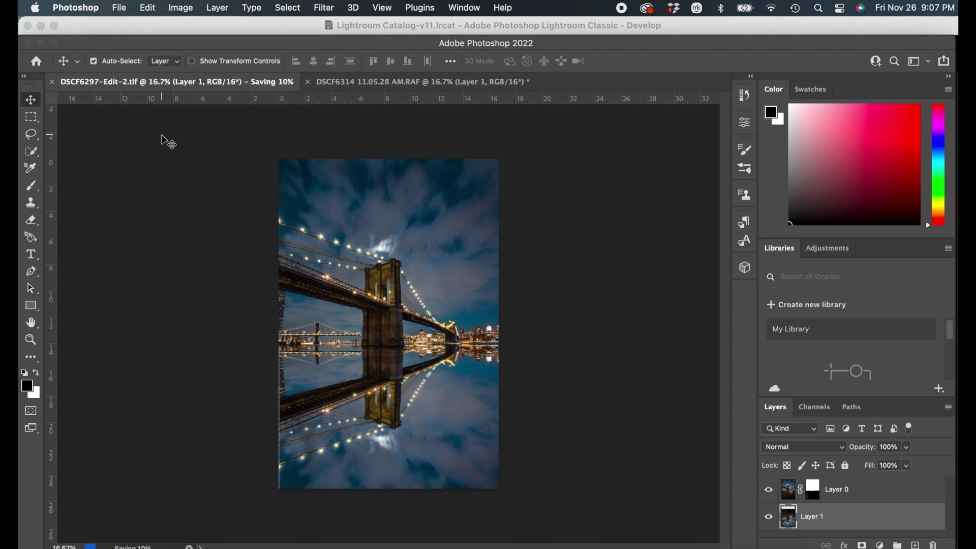
key("super+Tab")
Add a linear gradient mask covering the water up to the waterline and set its exposure to about -0.36
left_click(899, 210)
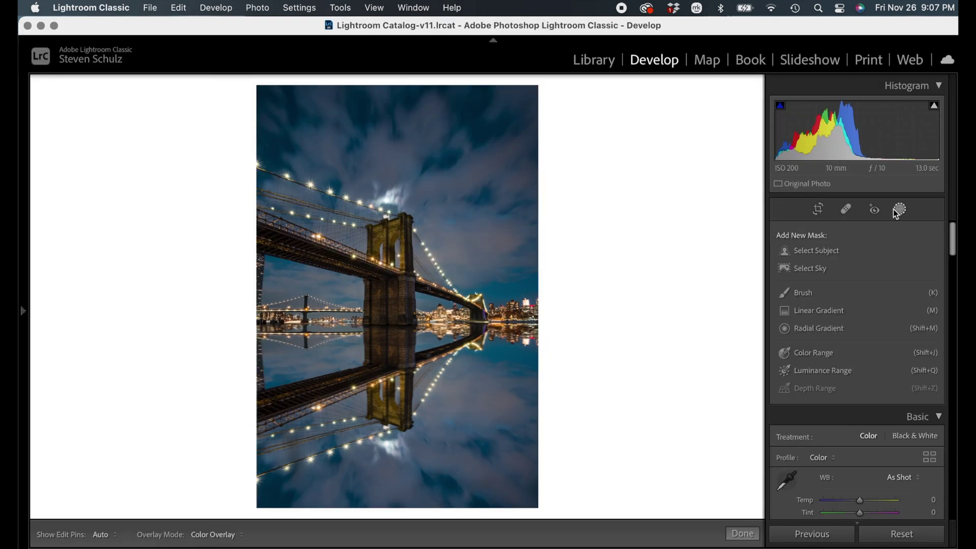
left_click(804, 311)
left_click_drag(397, 364, 397, 322)
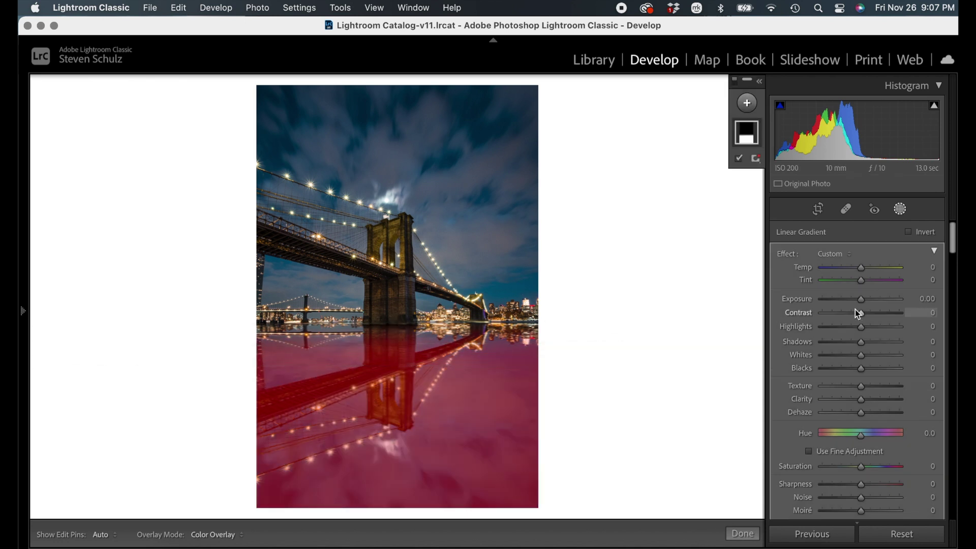
left_click_drag(861, 300, 858, 300)
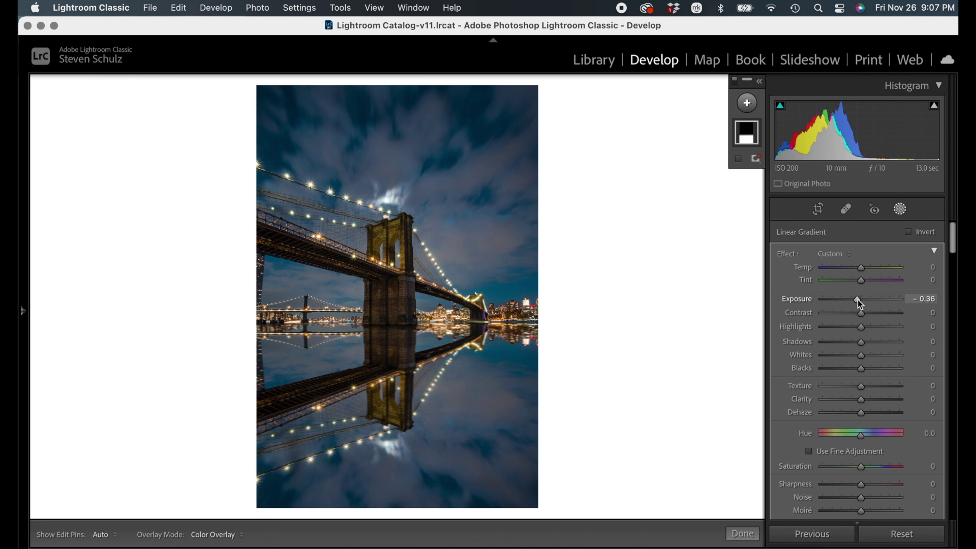
left_click(902, 210)
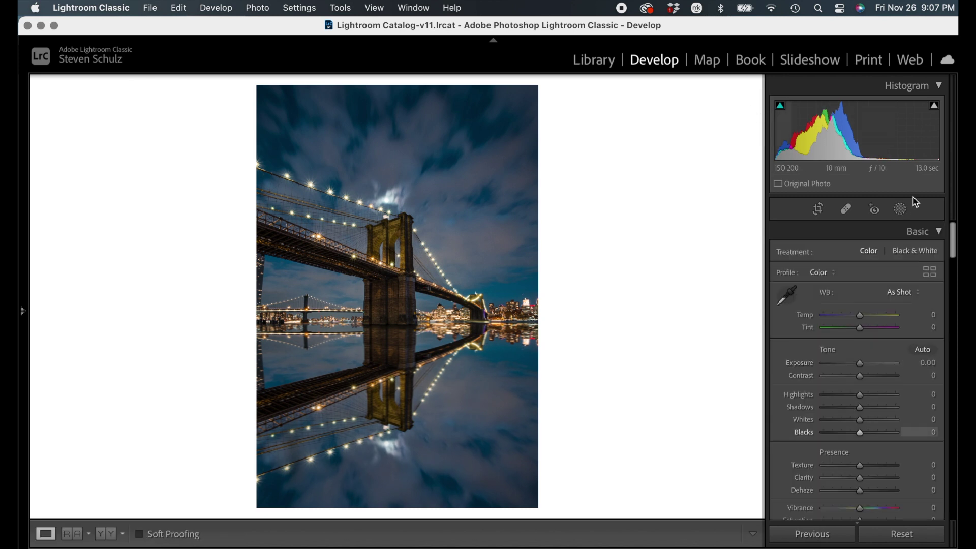
Add a large radial gradient mask centred on the bridge tower, invert it, and set its exposure to about -0.96 to darken the edges
left_click(900, 208)
left_click(749, 104)
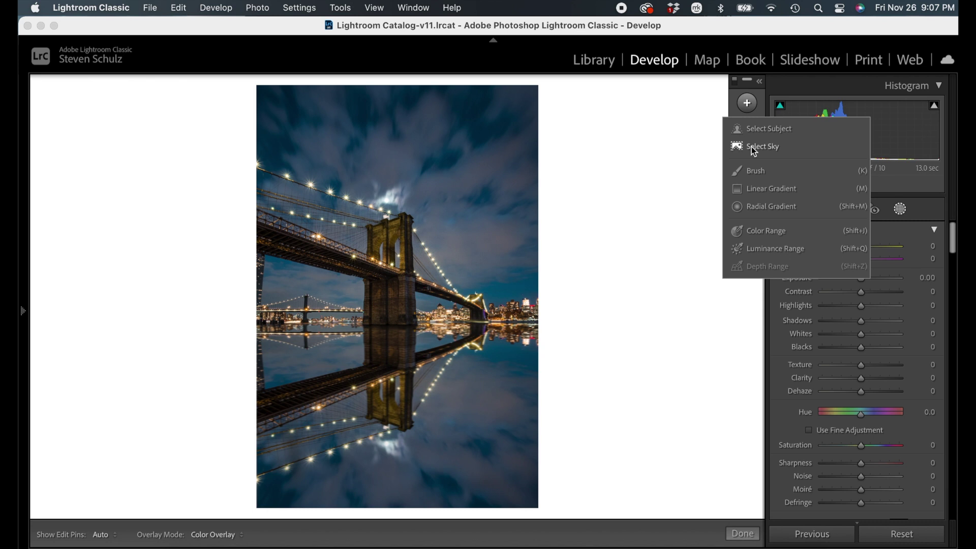
left_click(756, 204)
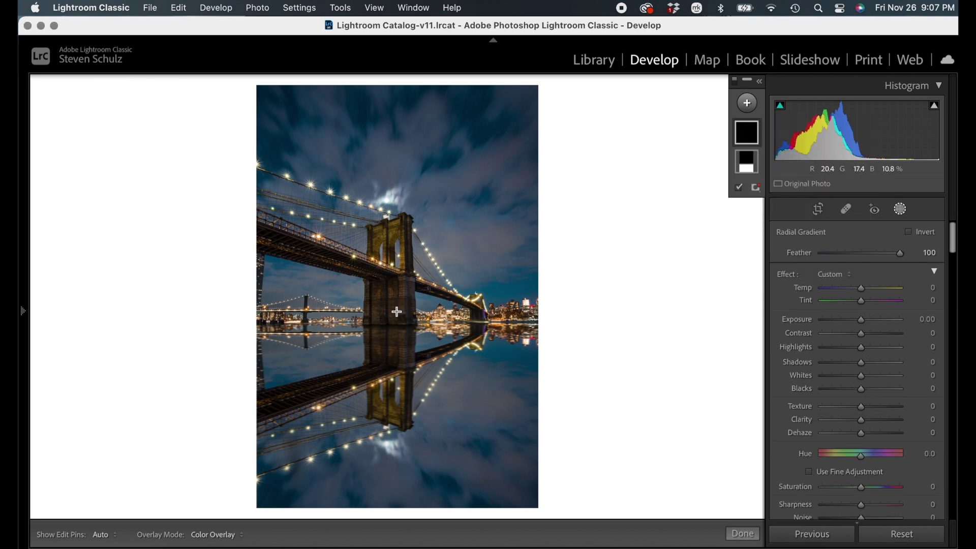
left_click_drag(396, 311, 690, 515)
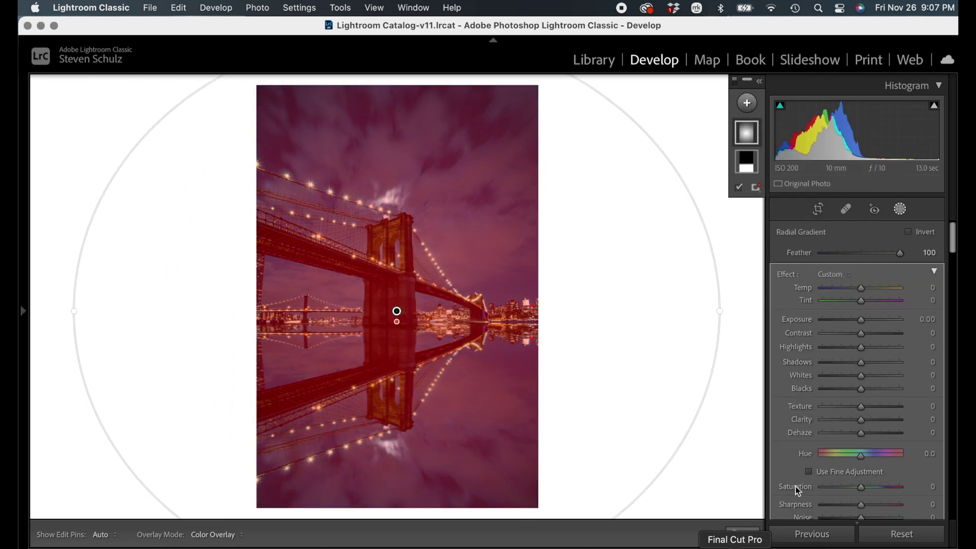
left_click(909, 232)
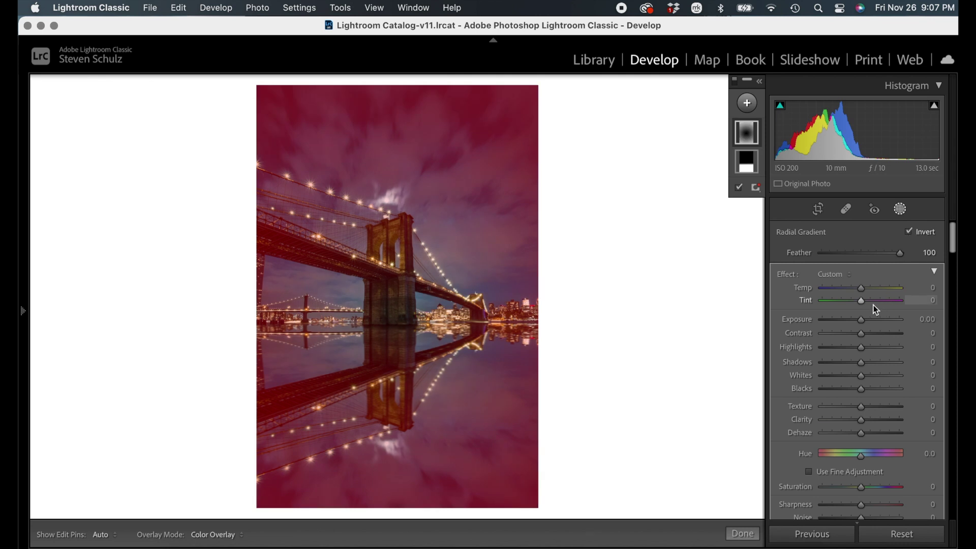
left_click_drag(861, 324, 852, 325)
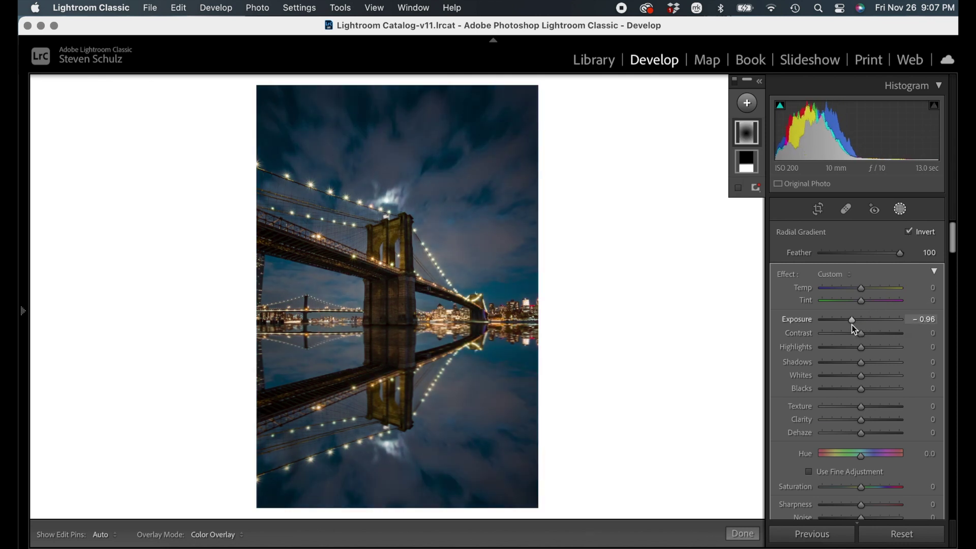
Add a wide elliptical radial gradient mask over the bridge and skyline, set its exposure to 0.53, and finish masking
left_click(746, 103)
left_click(800, 206)
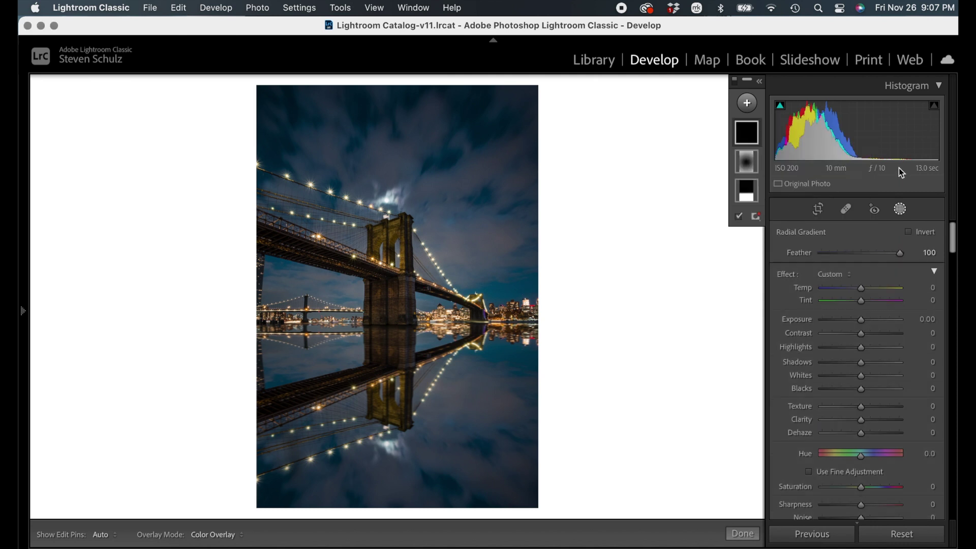
left_click_drag(393, 300, 590, 409)
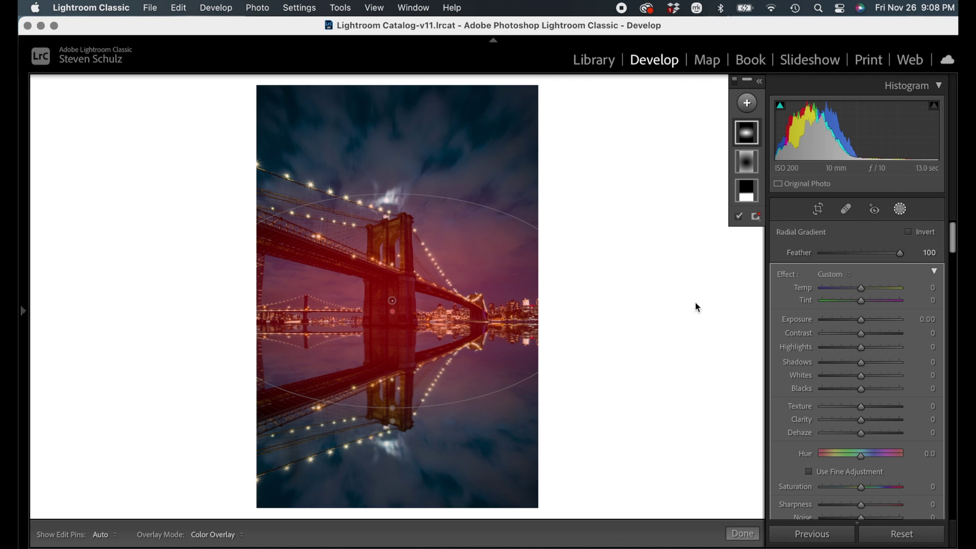
left_click_drag(391, 300, 397, 307)
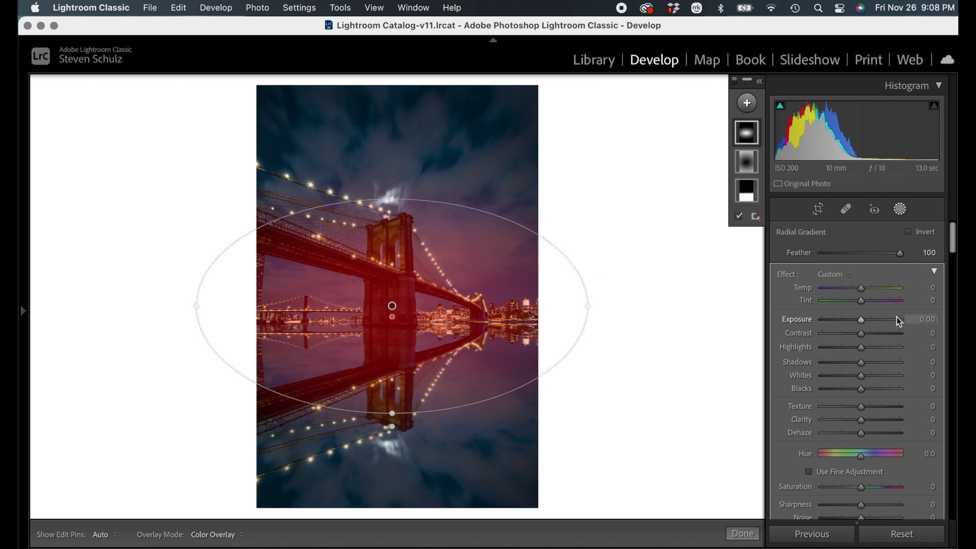
left_click_drag(859, 320, 865, 325)
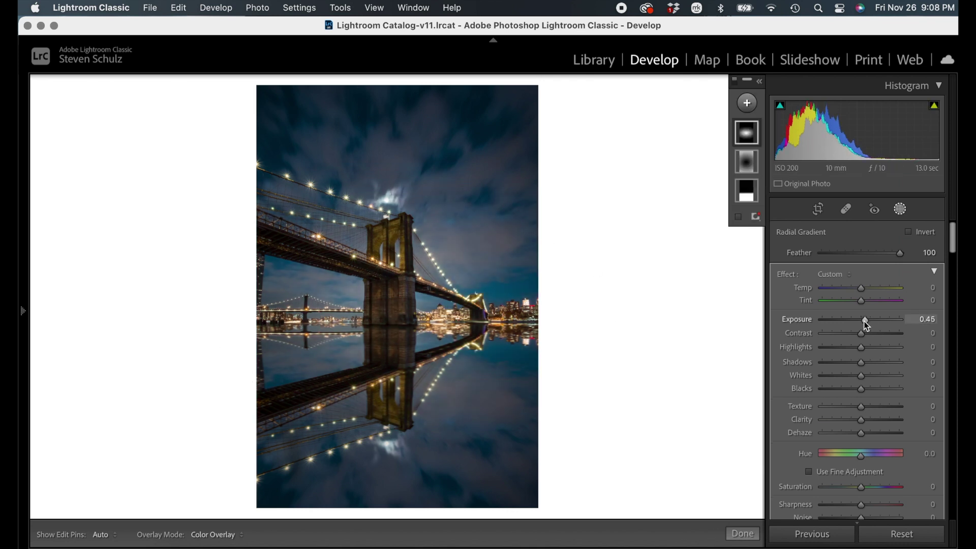
left_click(743, 533)
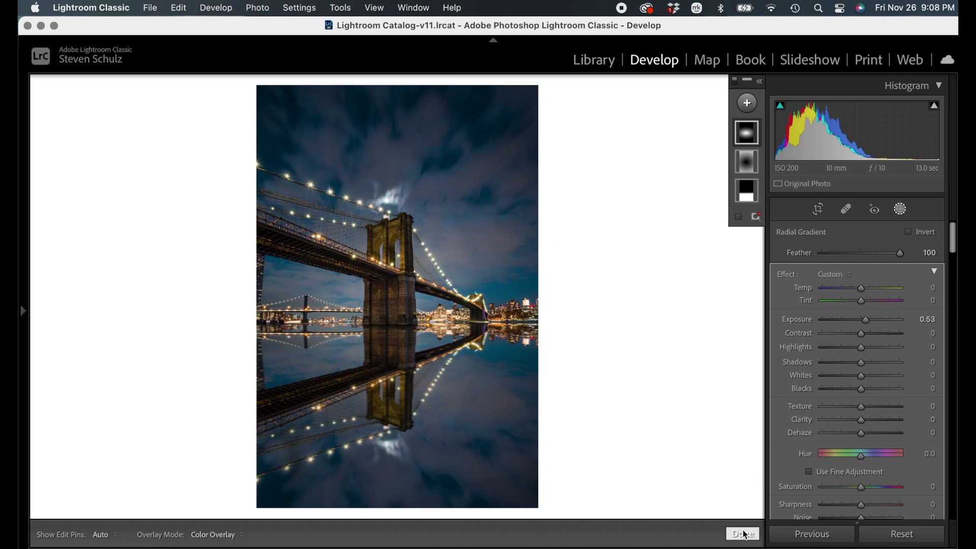
Add shadow, midtone and highlight points to the red tone curve and lower the shadow point to input 62, output 57
scroll(809, 416, "down", 10)
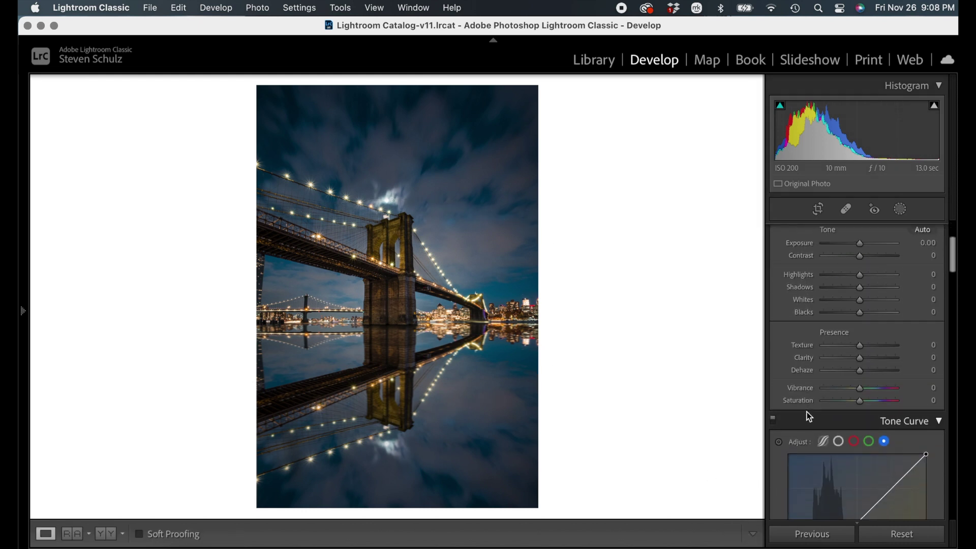
left_click(839, 329)
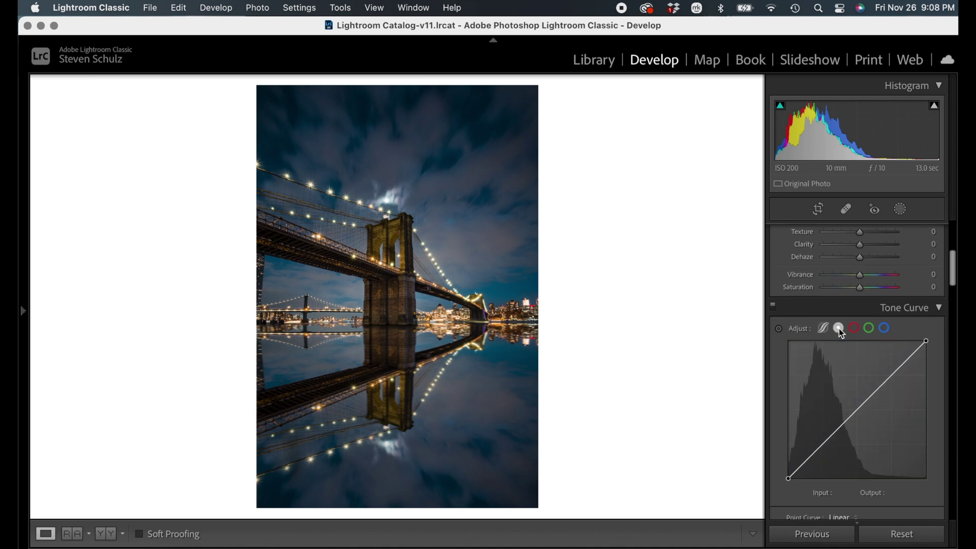
left_click(853, 329)
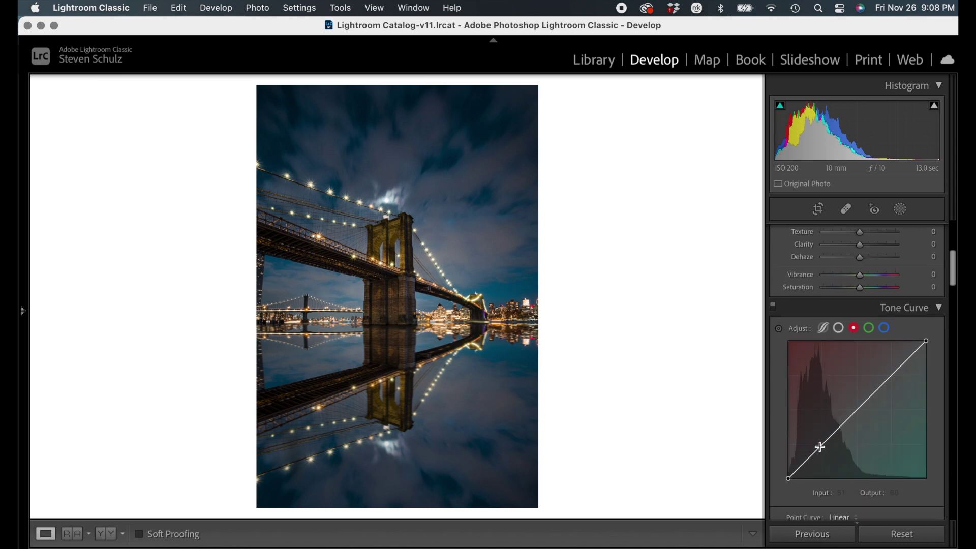
left_click(820, 446)
left_click(858, 409)
left_click_drag(820, 447, 820, 450)
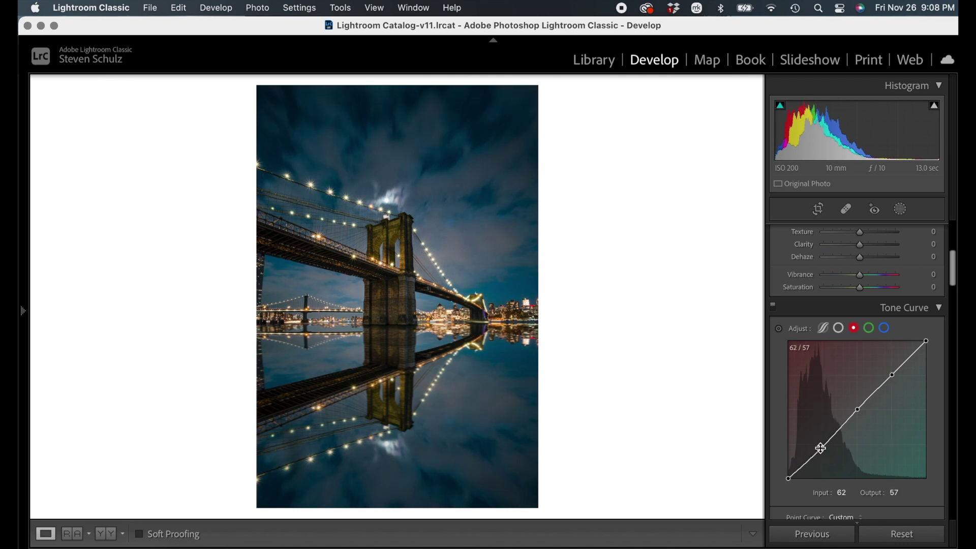
left_click(857, 410)
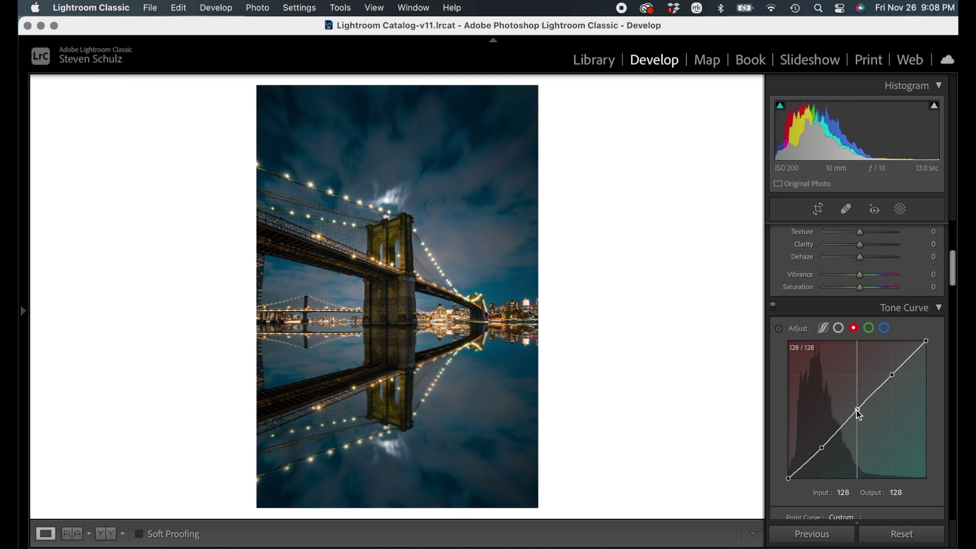
left_click(891, 375)
left_click_drag(892, 374, 892, 374)
double_click(891, 374)
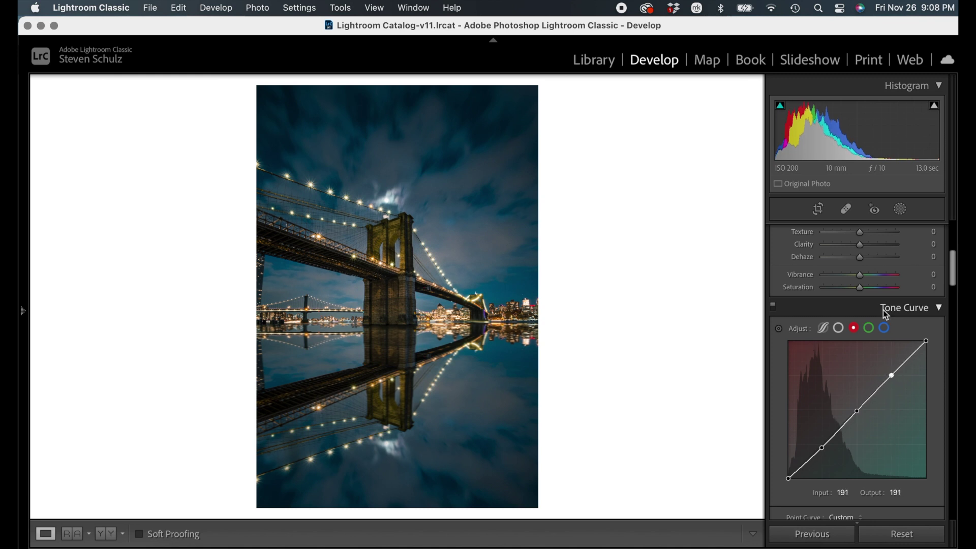
Raise the blue tone curve slightly, setting the midtone point to 124/127 and the highlight point to 187/189
left_click(884, 328)
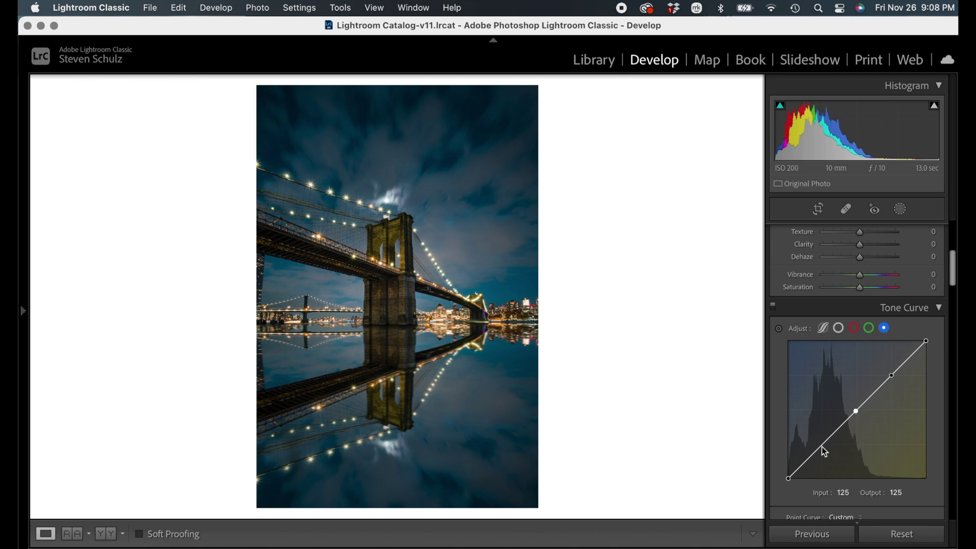
left_click(855, 411)
left_click_drag(855, 410, 854, 409)
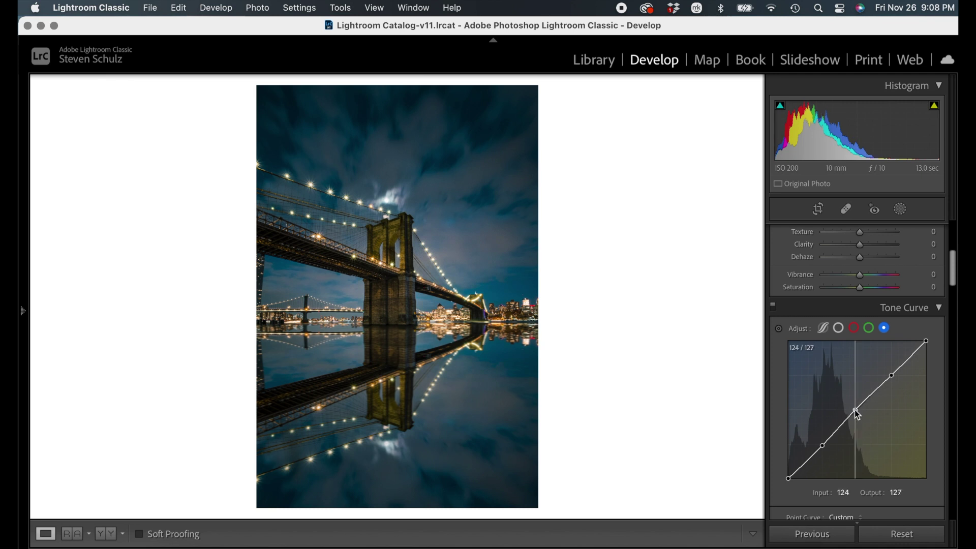
left_click(890, 377)
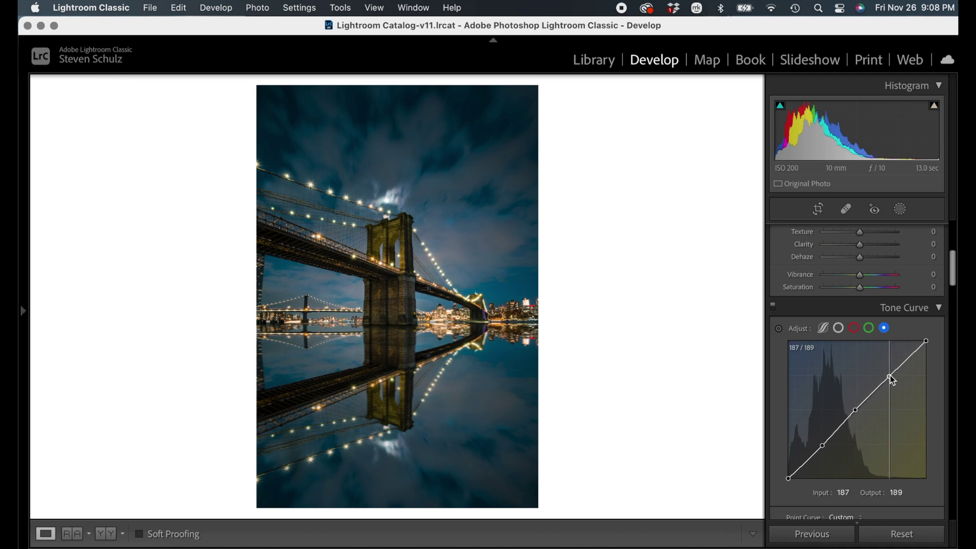
Warm the bridge lights in HSL: set yellow hue to -30, orange hue to -4, and orange saturation to about +23
scroll(862, 394, "down", 5)
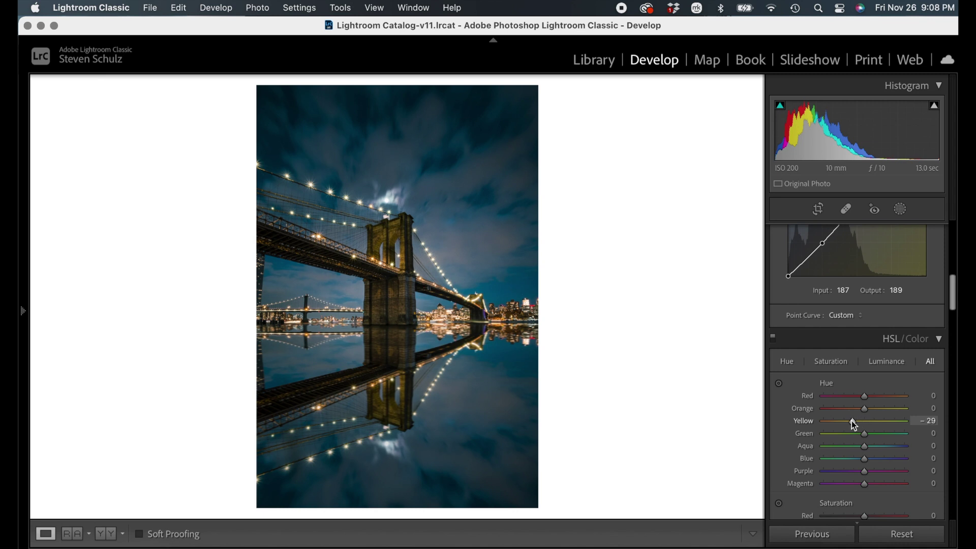
left_click_drag(867, 411, 874, 441)
scroll(864, 410, "down", 4)
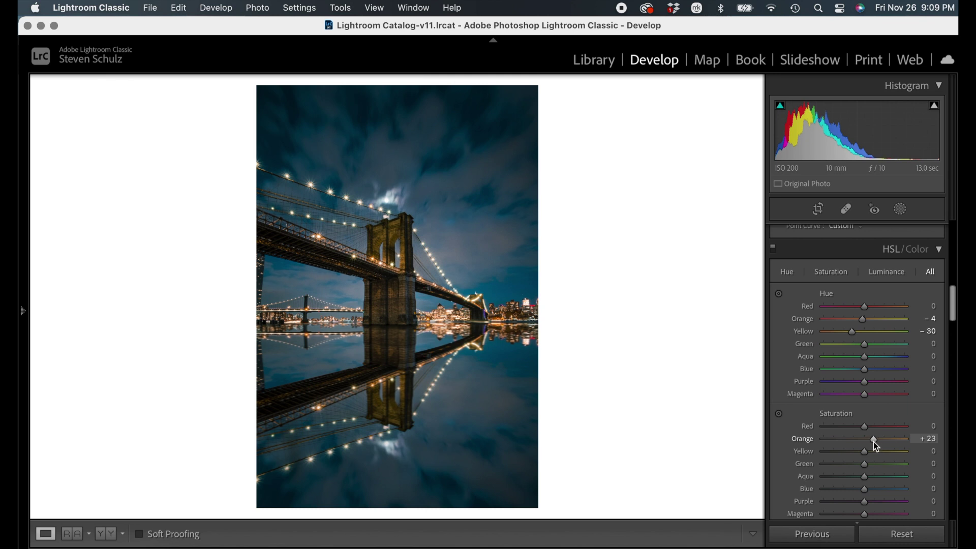
Reselect the inverted radial gradient mask centred on the bridge and lower its exposure to -1.20 for darker edges
left_click(900, 210)
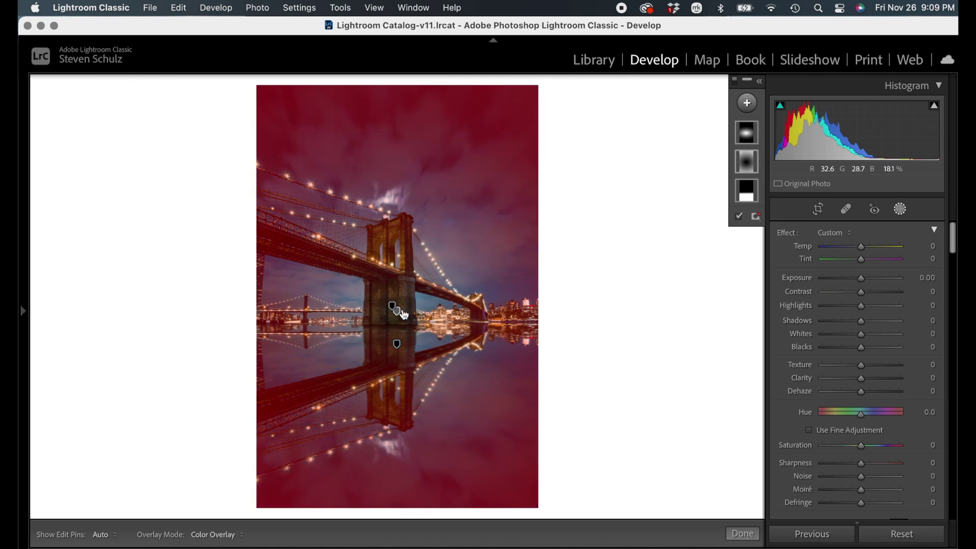
left_click(397, 309)
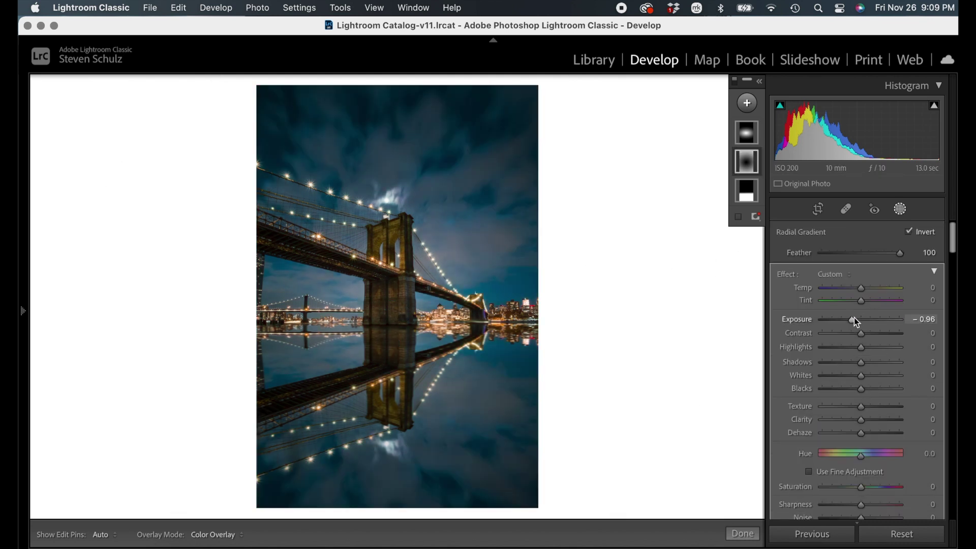
left_click_drag(853, 317, 849, 318)
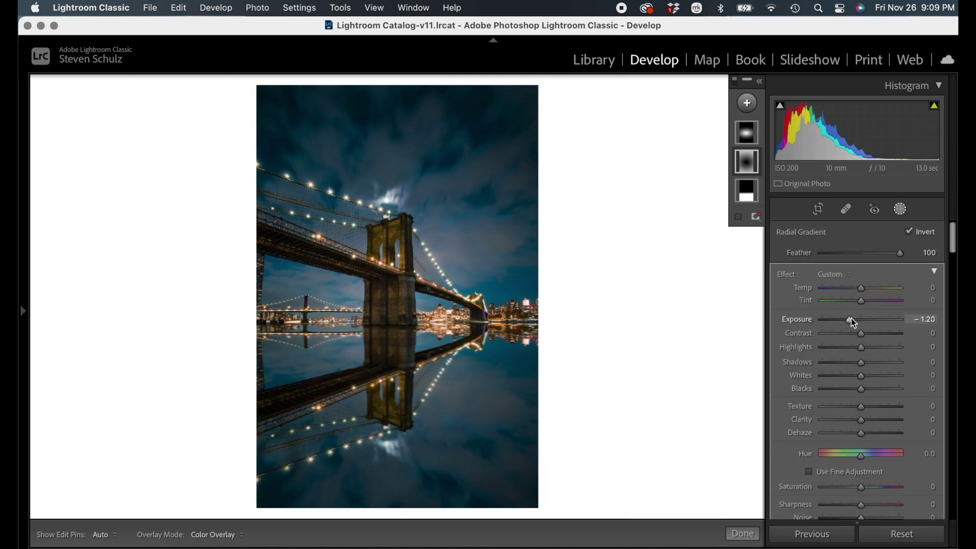
Crop the photo to the 4 x 5 / 8 x 10 aspect, shifting the image slightly down in the frame to keep more sky
left_click(816, 208)
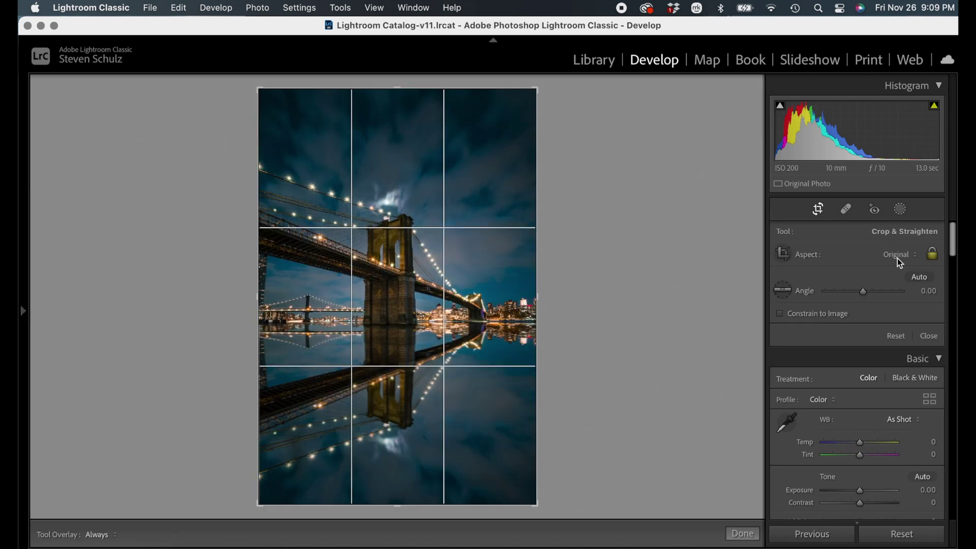
left_click(898, 258)
left_click(888, 307)
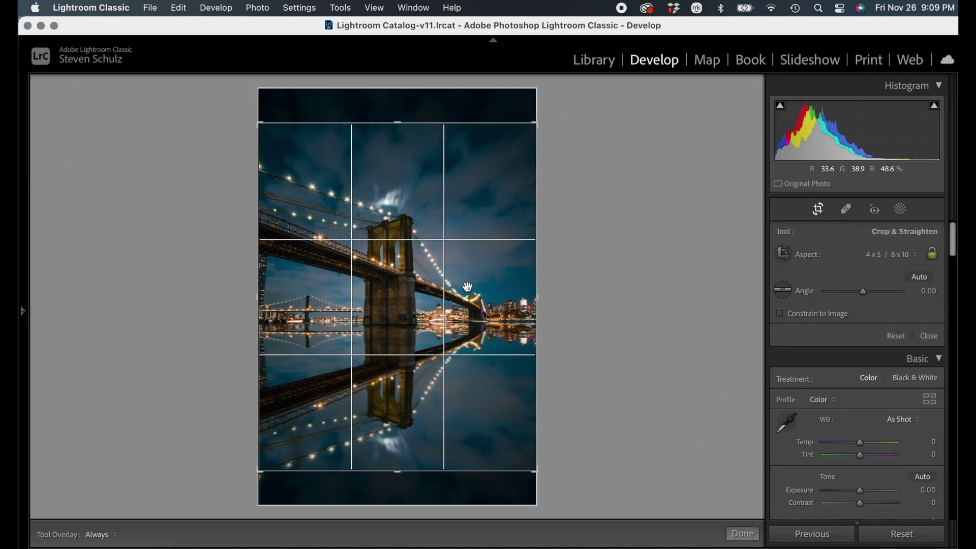
left_click_drag(467, 286, 468, 298)
left_click(743, 533)
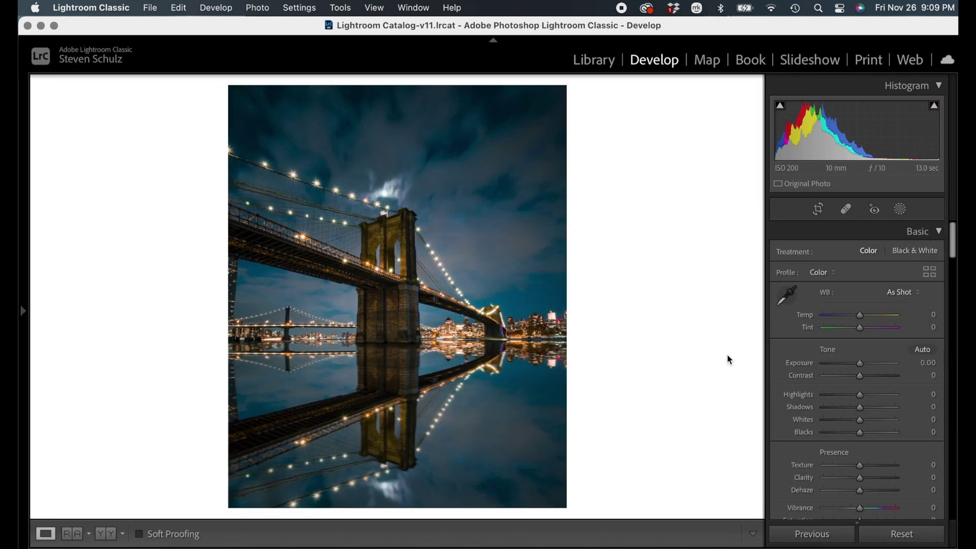